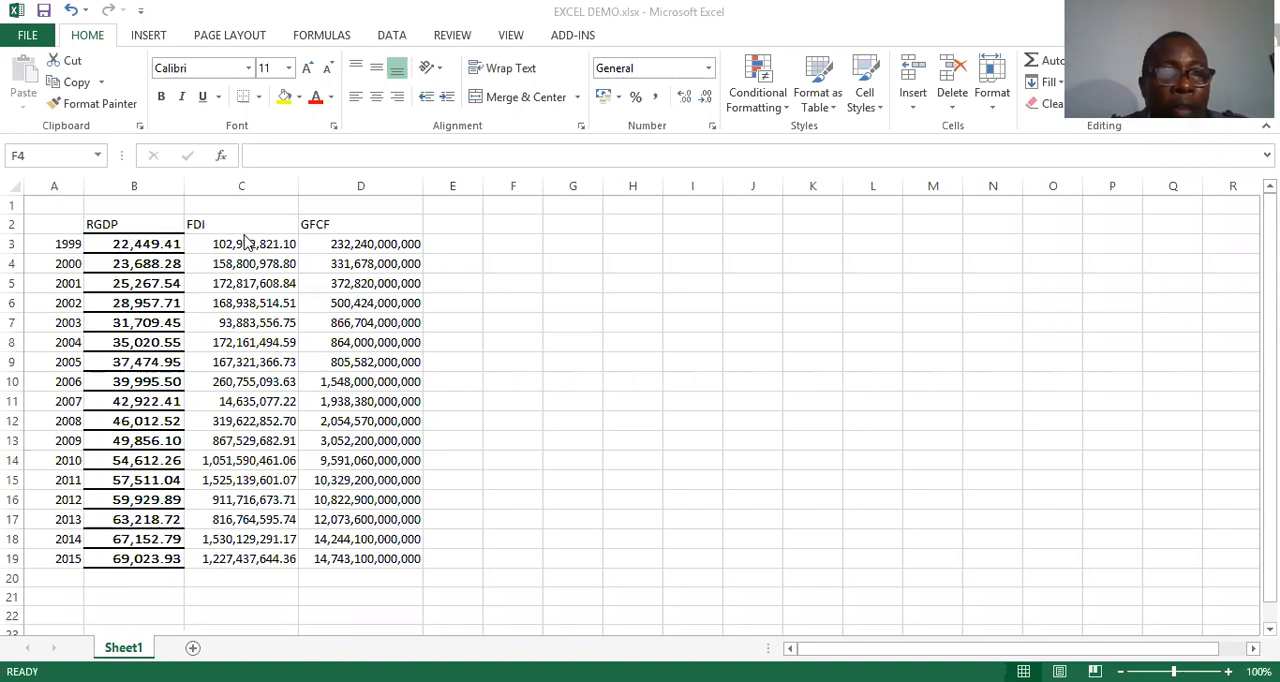
{"action": "left_click", "coordinate": [138, 247]}
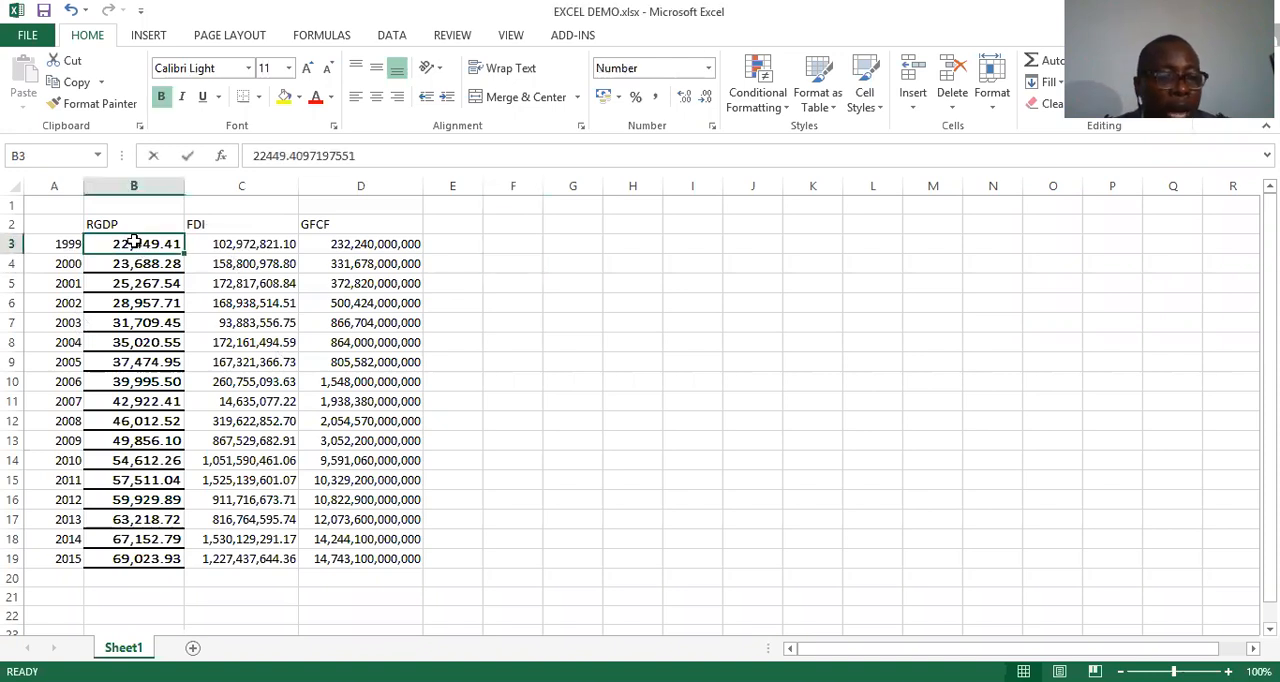
{"action": "double_click", "coordinate": [137, 244]}
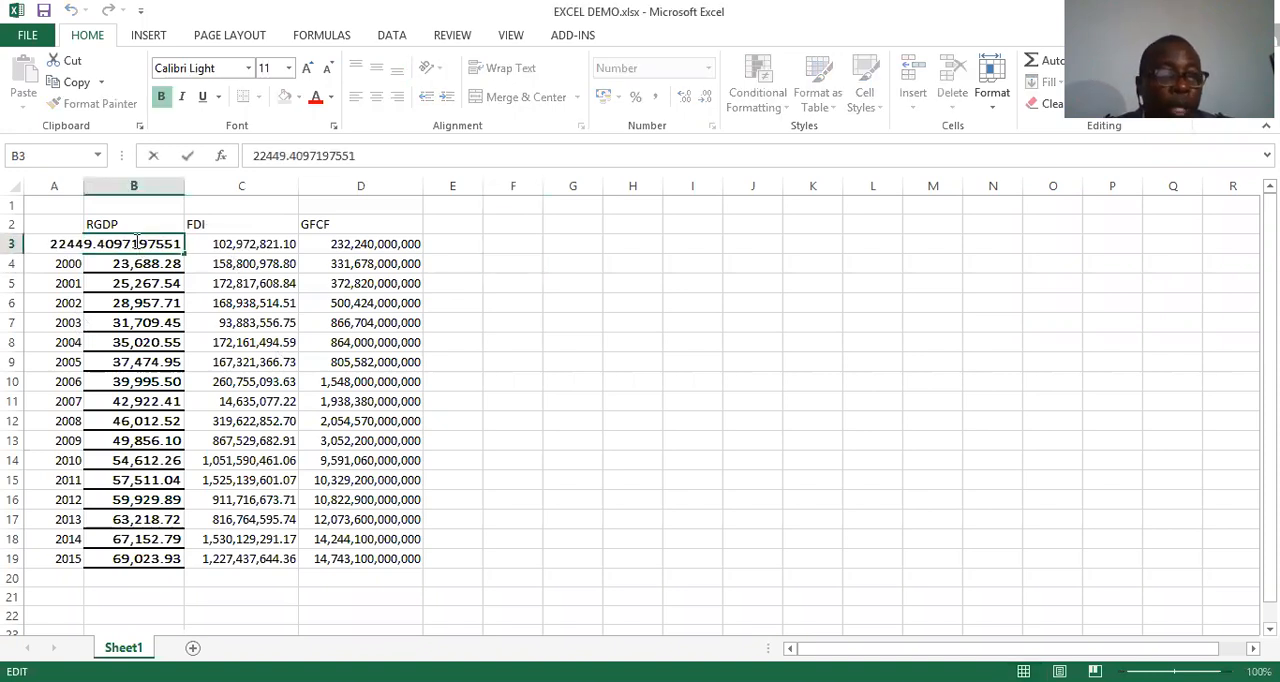
{"action": "left_click", "coordinate": [473, 281]}
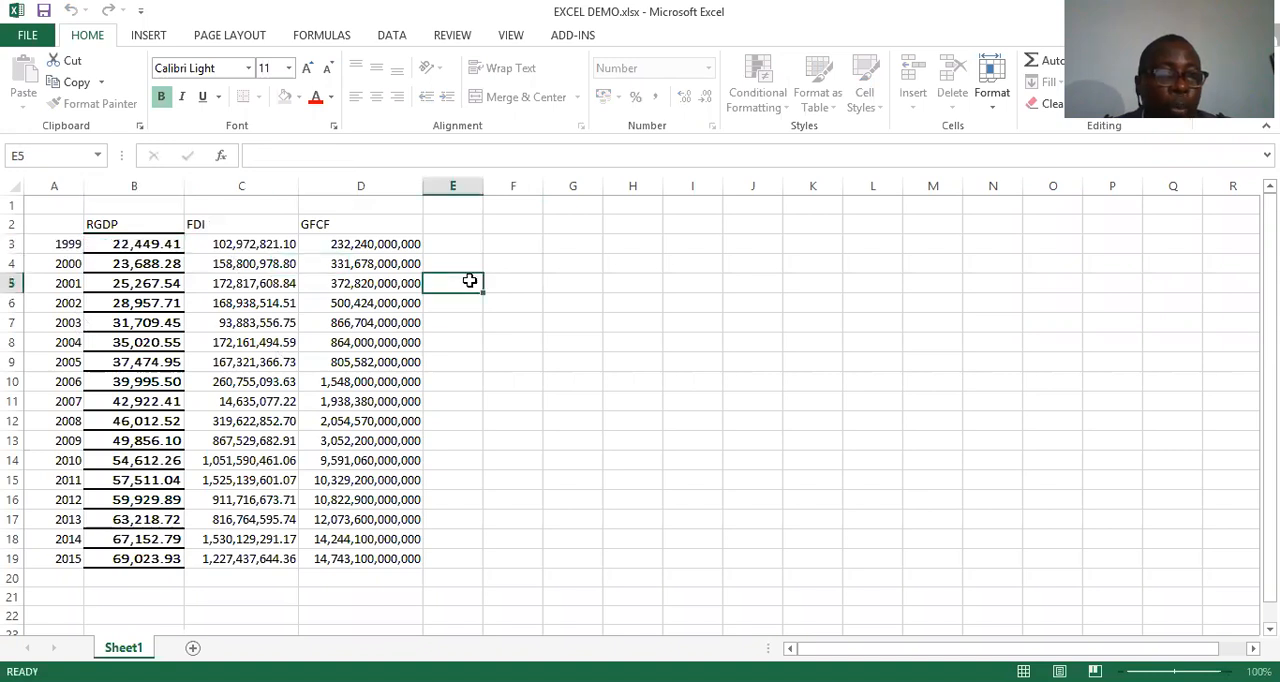
Copy the RGDP, FDI and GFCF values for 1999 to 2015, cells B3:D19, without the headers and years
{"action": "left_click", "coordinate": [136, 244]}
{"action": "key", "text": "shift+Right"}
{"action": "key", "text": "shift+Right"}
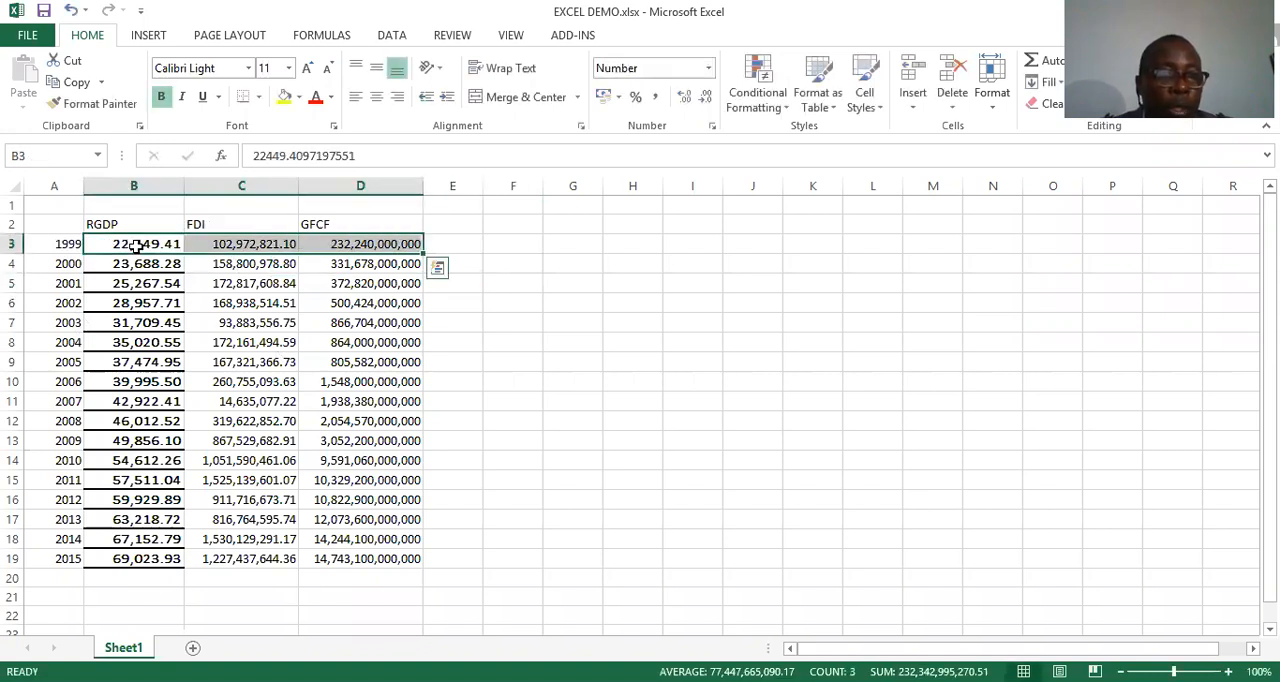
{"action": "key", "text": "shift+Down"}
{"action": "key", "text": "shift+Down"}
{"action": "key", "text": "shift+Down"}
{"action": "key", "text": "shift+Down"}
{"action": "key", "text": "shift+Down"}
{"action": "key", "text": "shift+Down"}
{"action": "key", "text": "shift+Down"}
{"action": "key", "text": "shift+Down"}
{"action": "key", "text": "shift+Down"}
{"action": "key", "text": "shift+Down"}
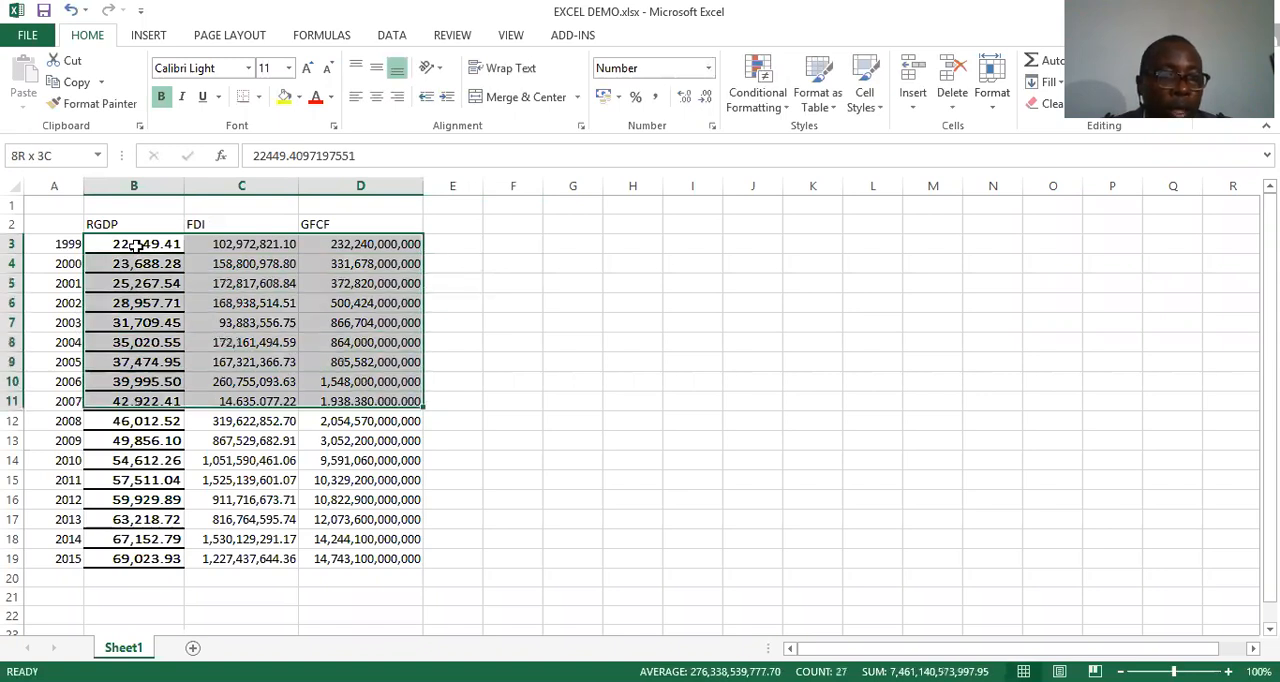
{"action": "key", "text": "shift+Down"}
{"action": "key", "text": "shift+Down"}
{"action": "key", "text": "shift+Down"}
{"action": "key", "text": "shift+Down"}
{"action": "key", "text": "shift+Down"}
{"action": "key", "text": "shift+Down"}
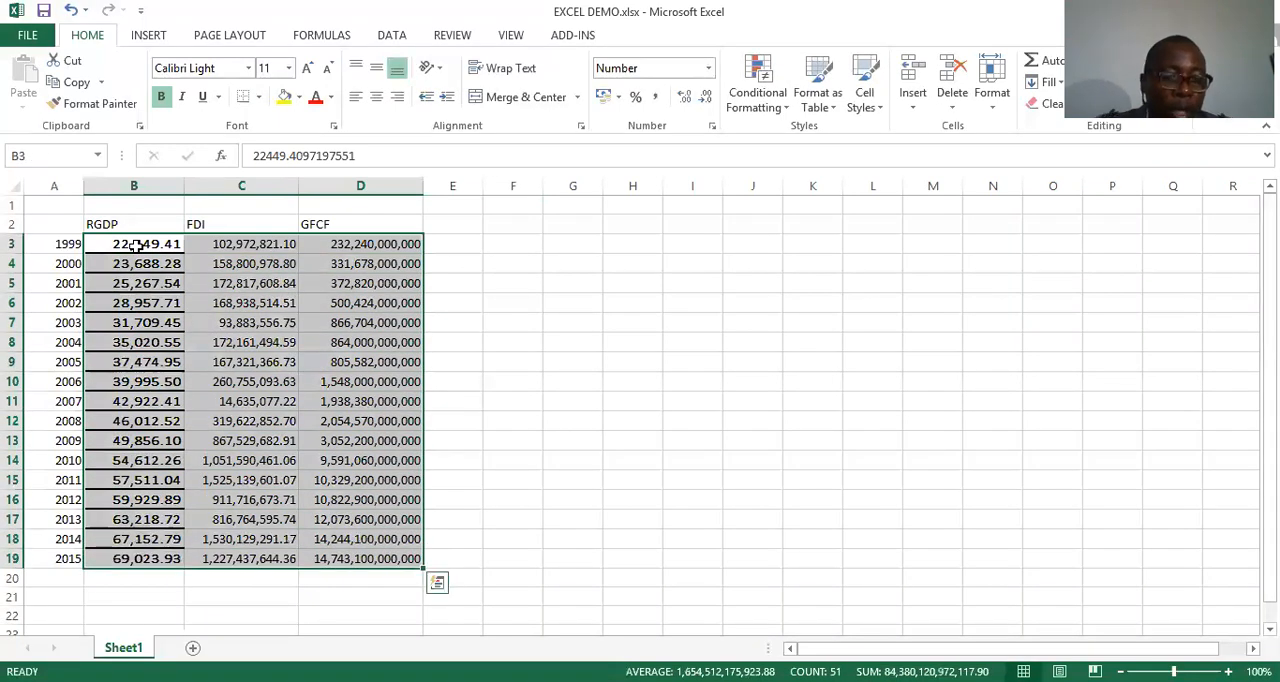
{"action": "key", "text": "ctrl+c"}
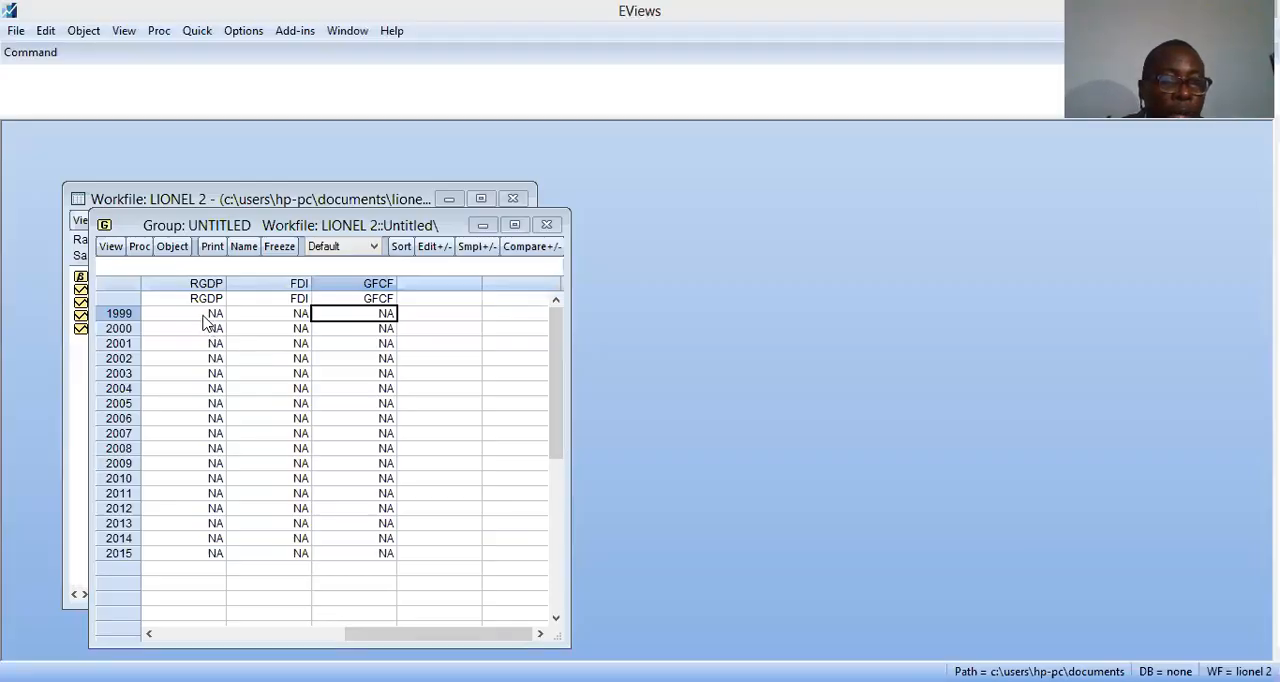
Switch to EViews, paste the copied data into the untitled group starting at RGDP 1999, and close the group, deleting it unnamed
{"action": "left_click", "coordinate": [207, 316]}
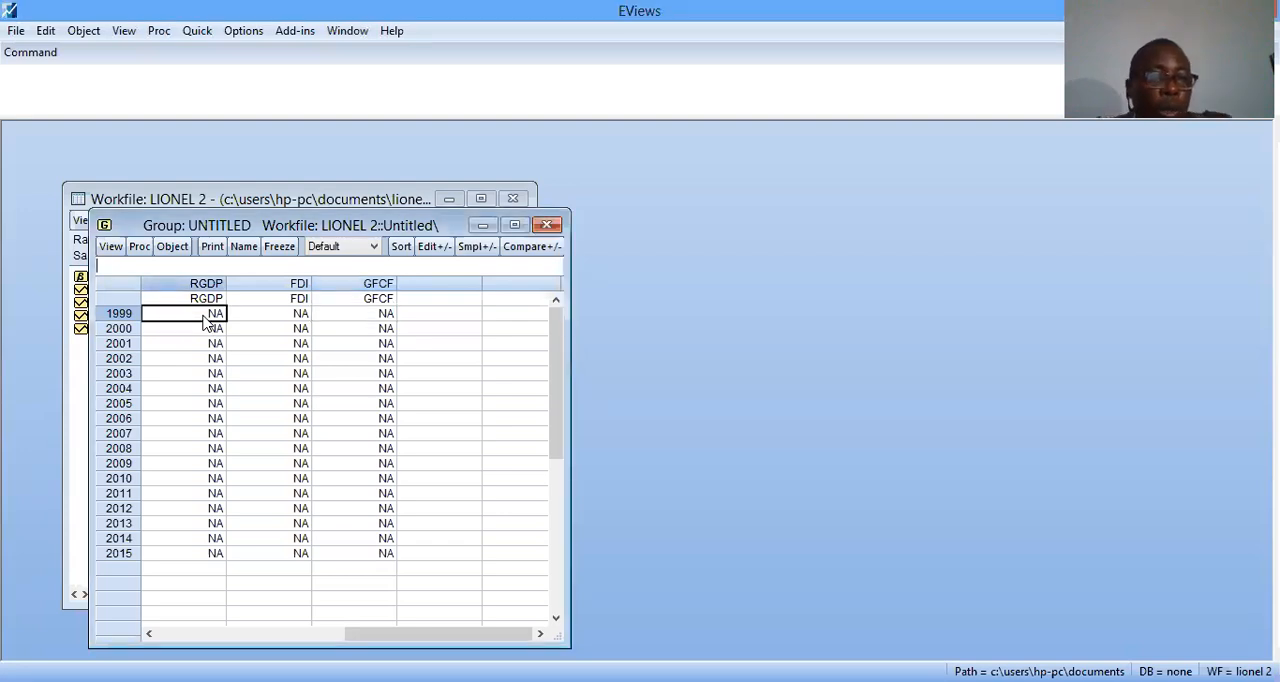
{"action": "key", "text": "ctrl+v"}
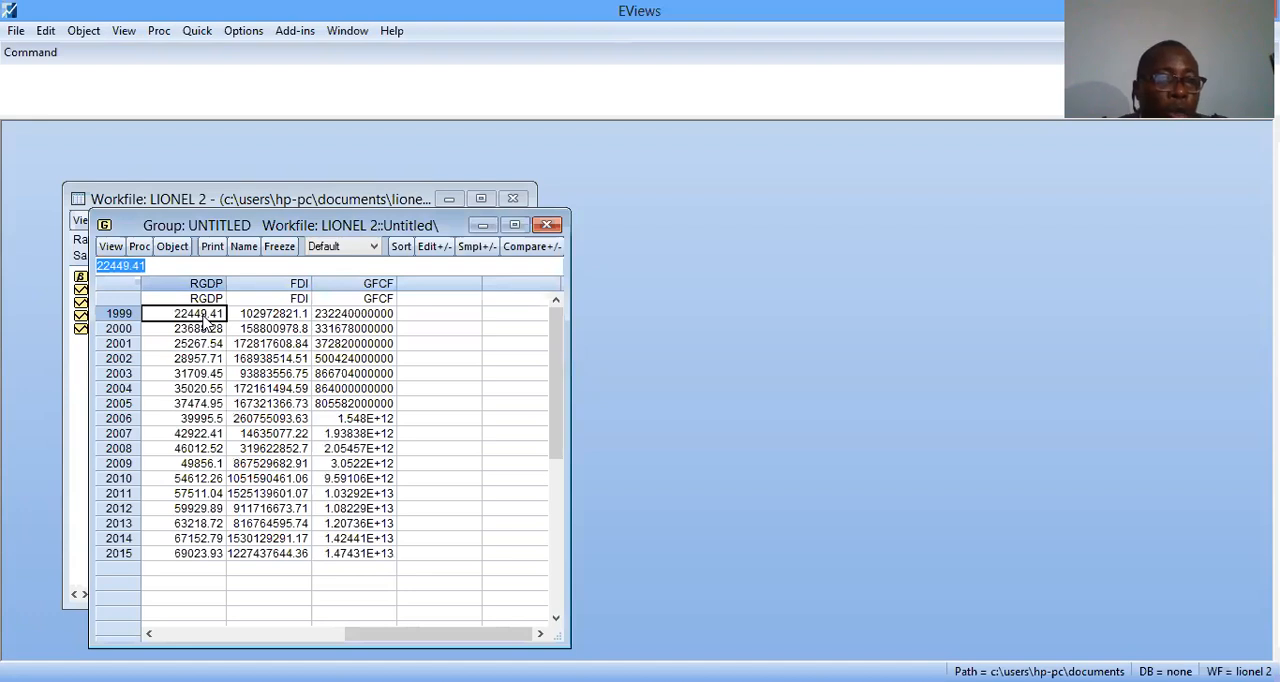
{"action": "left_click", "coordinate": [549, 227]}
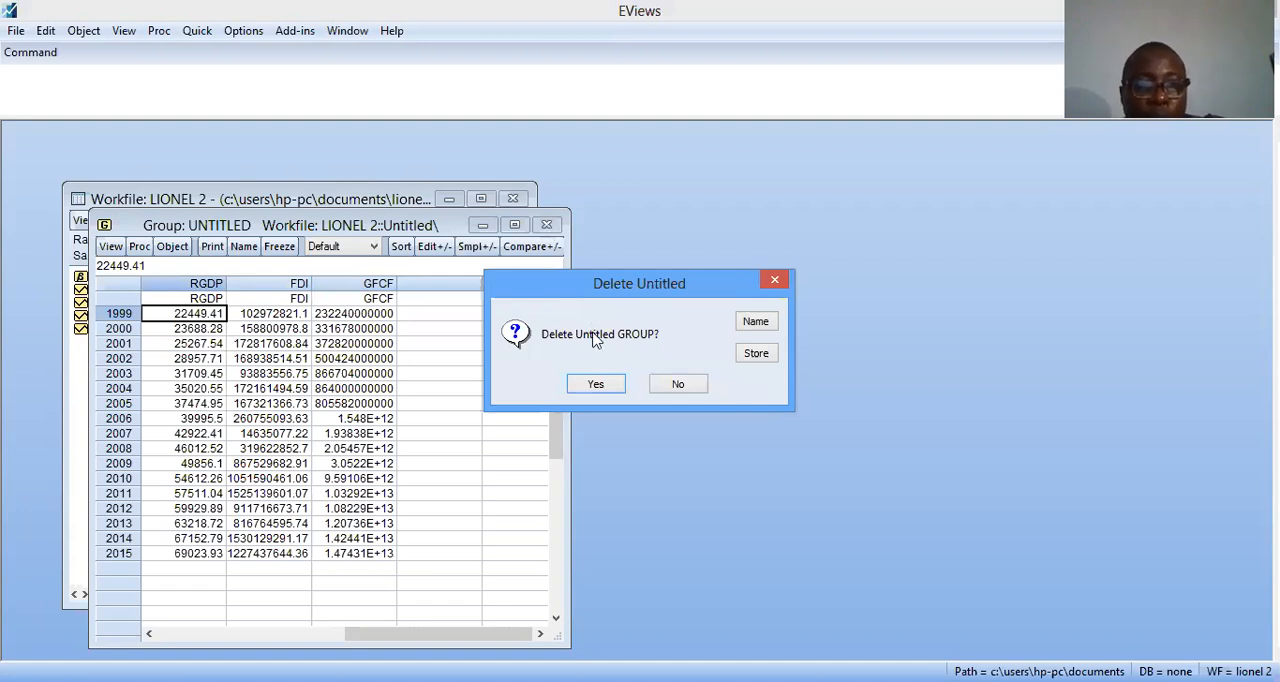
{"action": "left_click", "coordinate": [596, 385]}
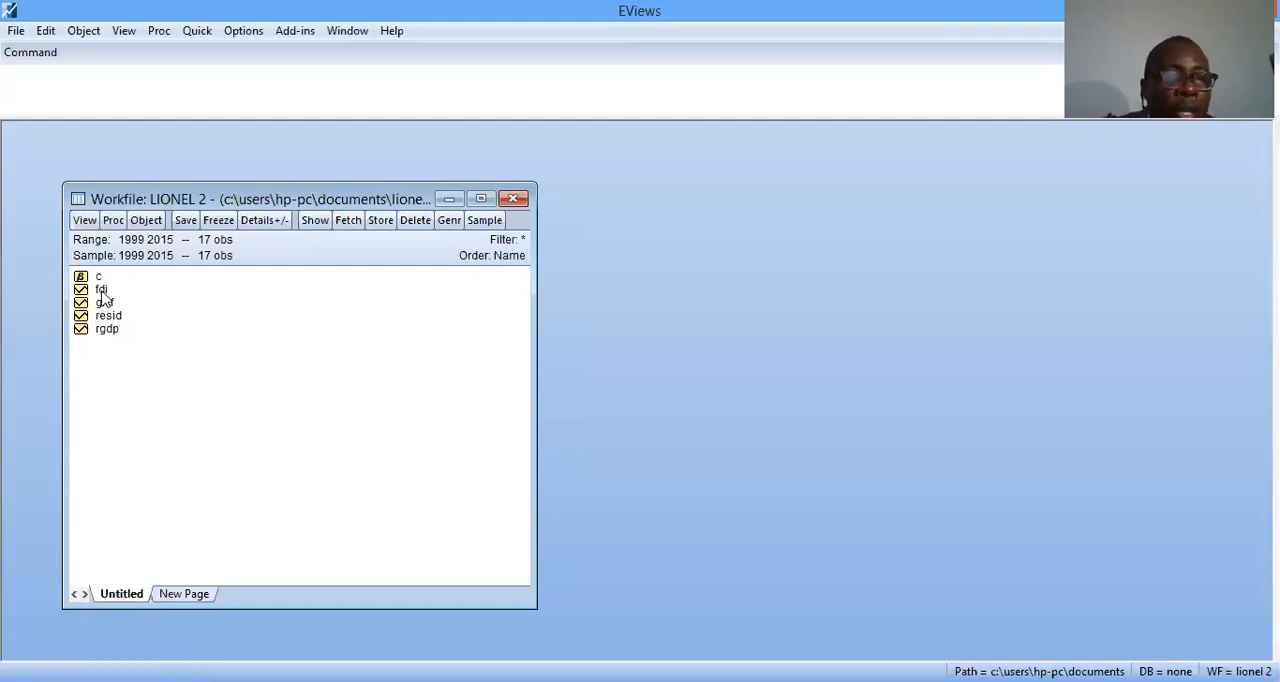
Examine the values of the fdi, gfcf, rgdp and resid series one after another, closing each series window
{"action": "left_click", "coordinate": [103, 290]}
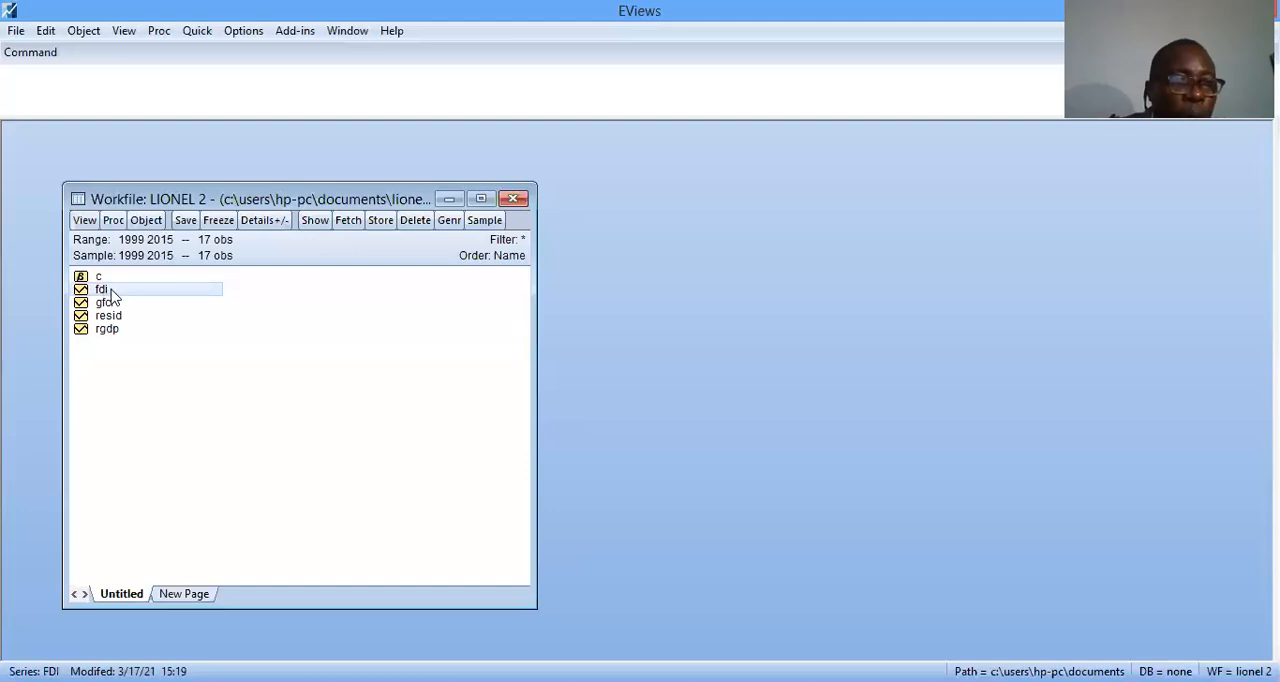
{"action": "double_click", "coordinate": [104, 290]}
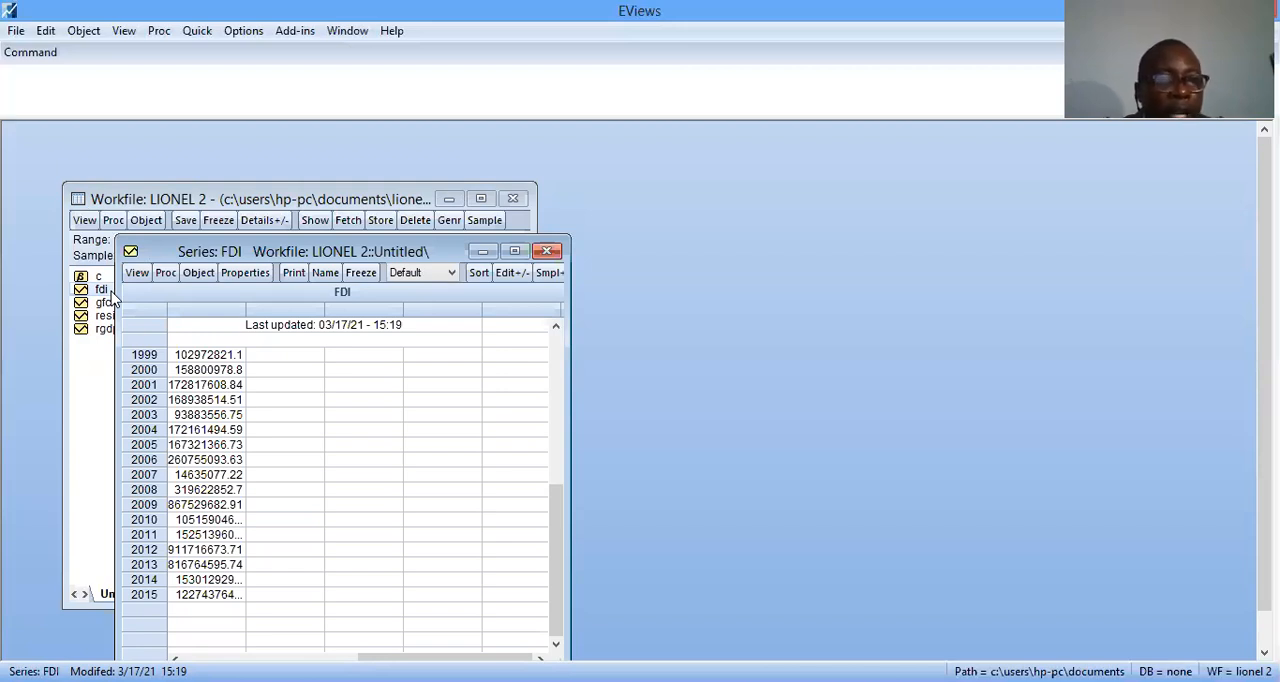
{"action": "left_click", "coordinate": [551, 251]}
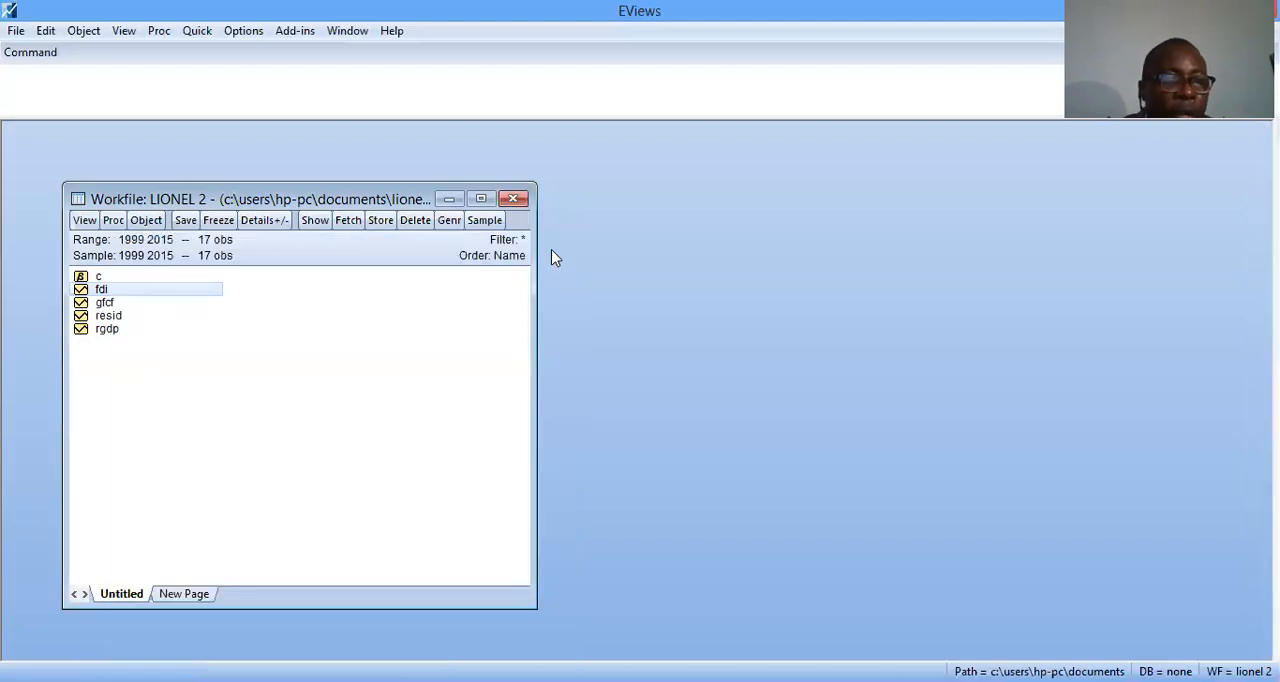
{"action": "left_click", "coordinate": [126, 305]}
{"action": "double_click", "coordinate": [126, 304]}
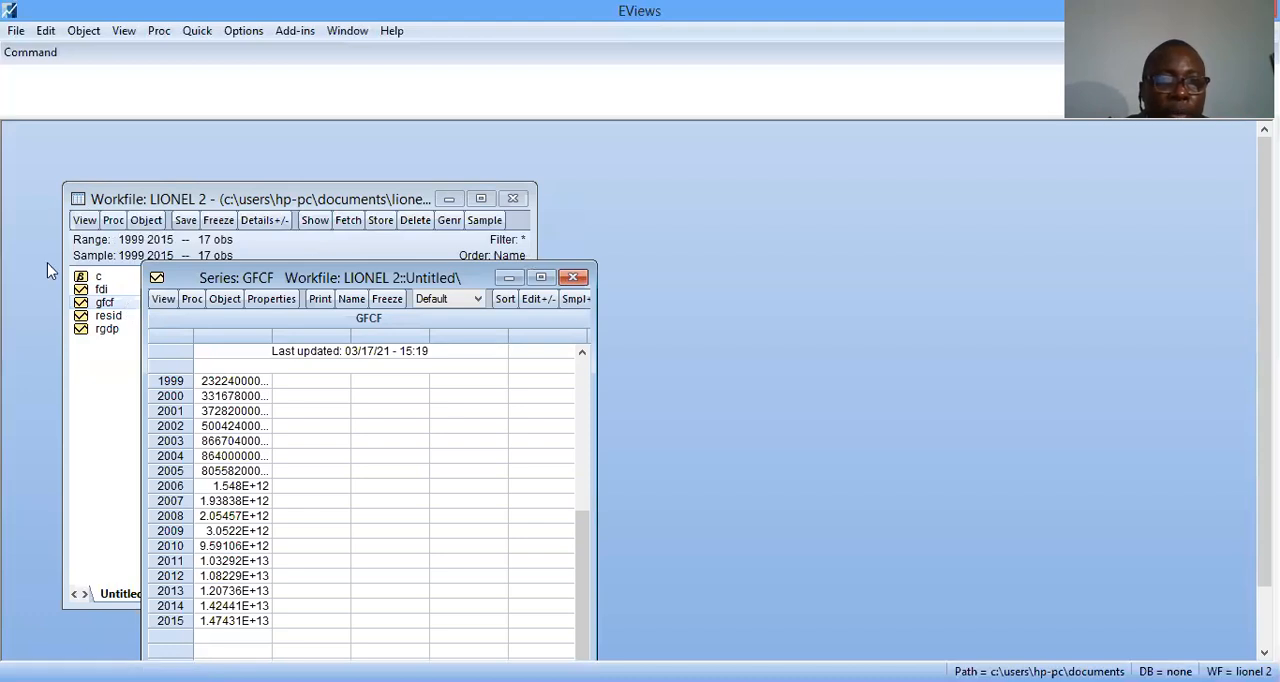
{"action": "left_click", "coordinate": [573, 277]}
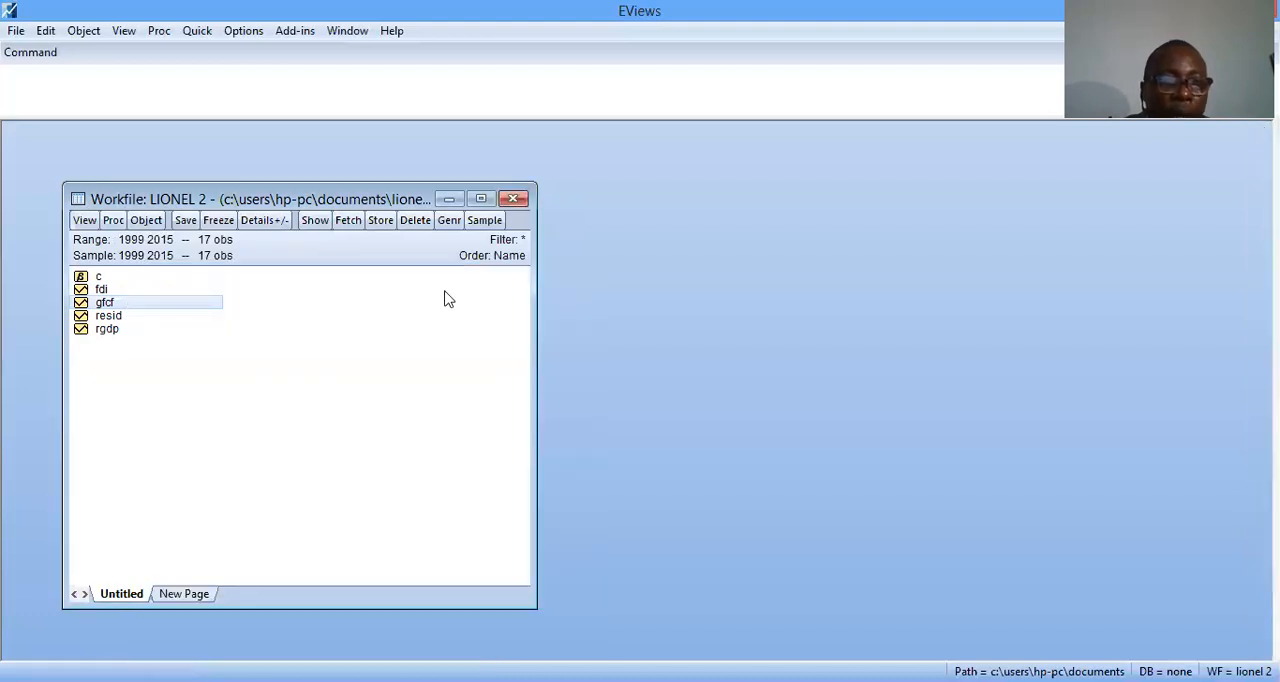
{"action": "double_click", "coordinate": [104, 334]}
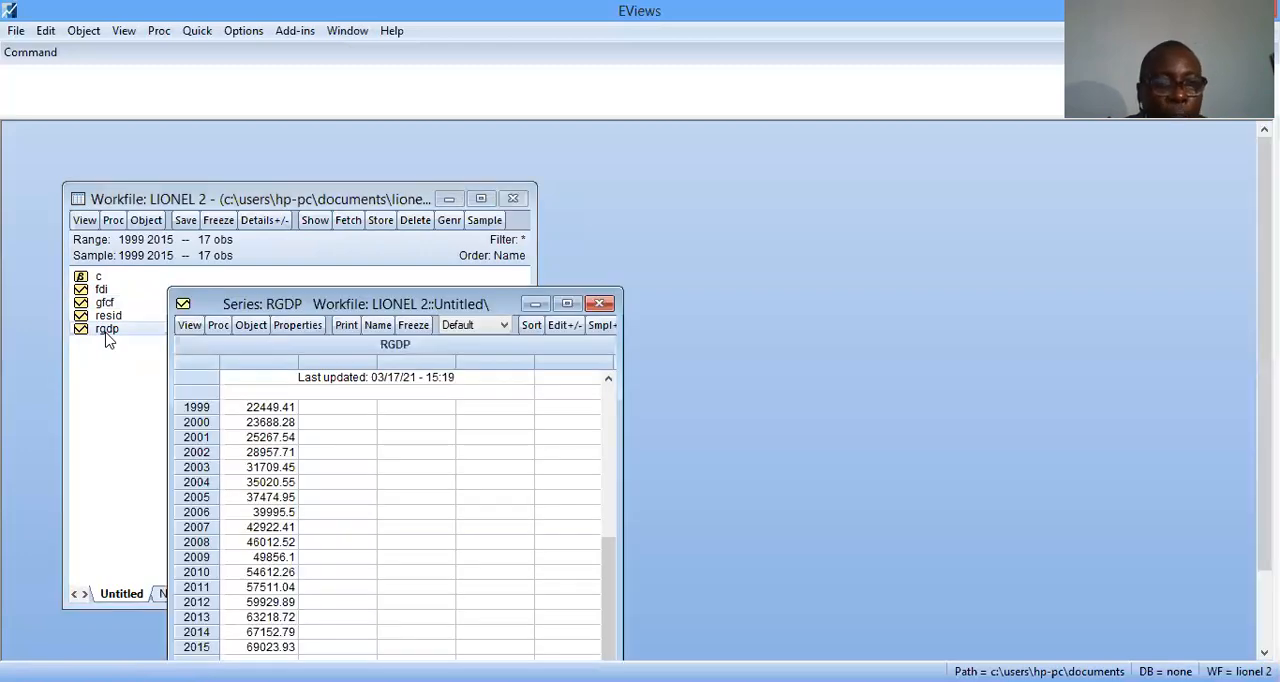
{"action": "left_click", "coordinate": [599, 305]}
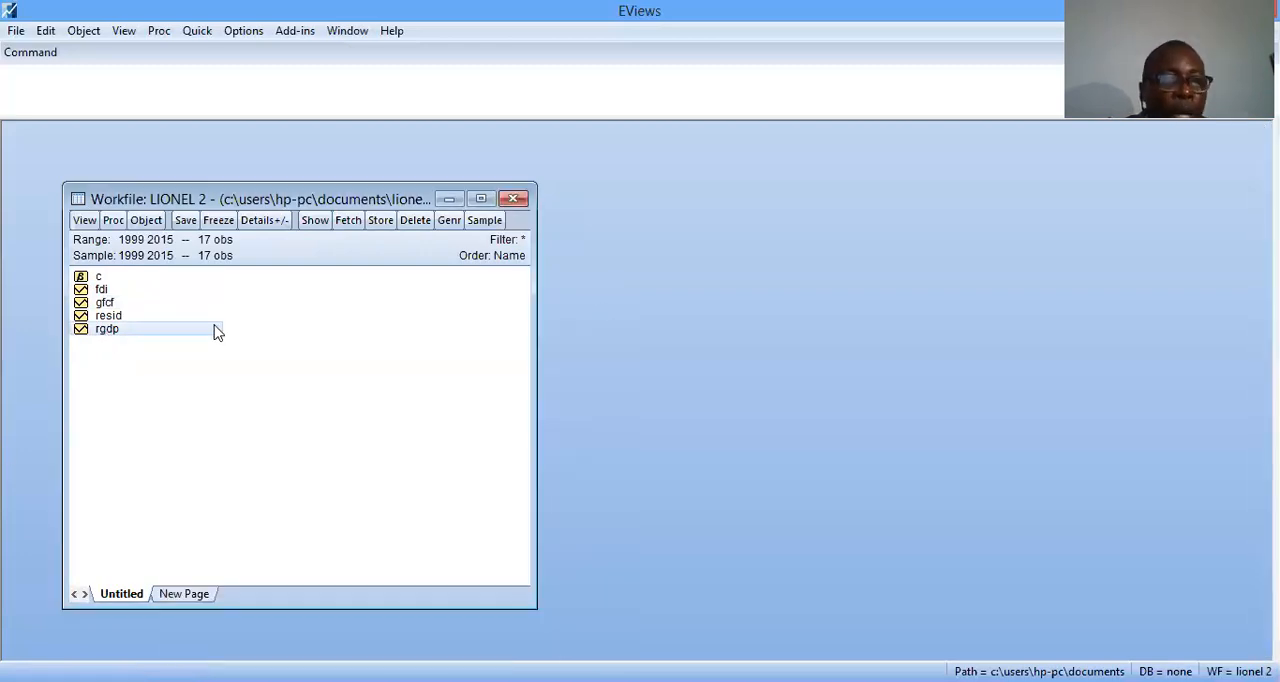
{"action": "double_click", "coordinate": [109, 318]}
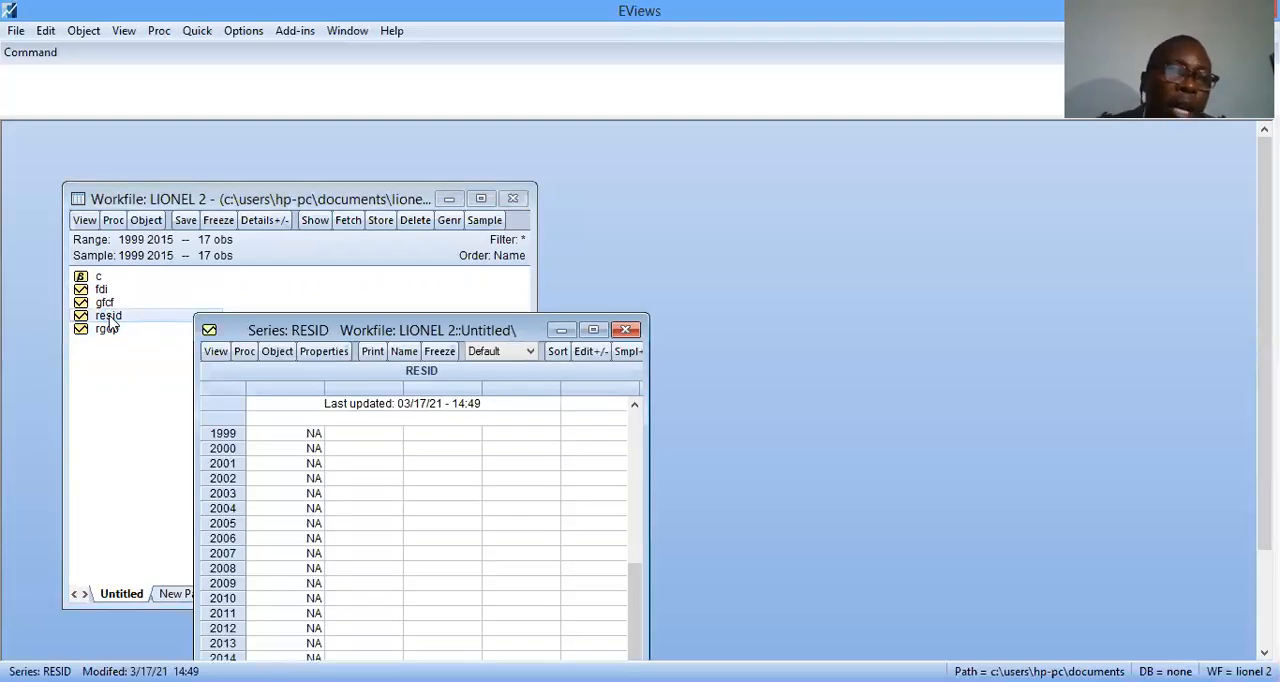
{"action": "left_click", "coordinate": [626, 330]}
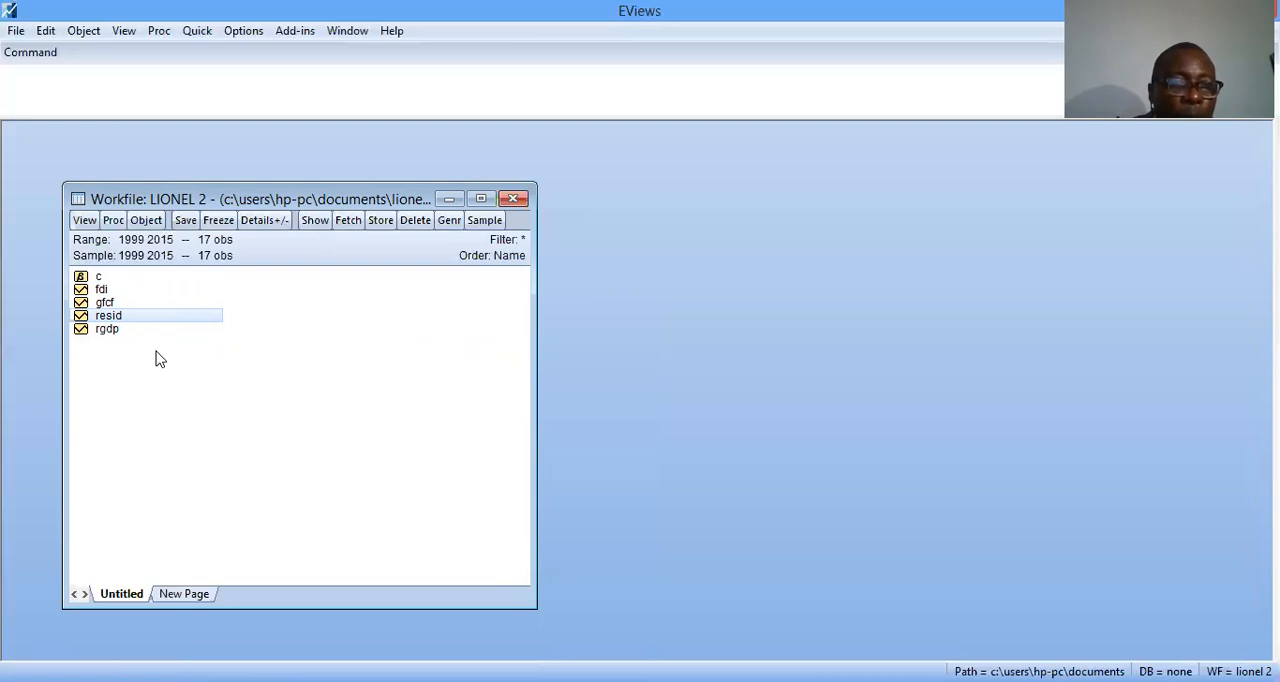
Select fdi, gfcf and rgdp, view them together as a group, and close the untitled group, deleting it
{"action": "left_click", "coordinate": [101, 290]}
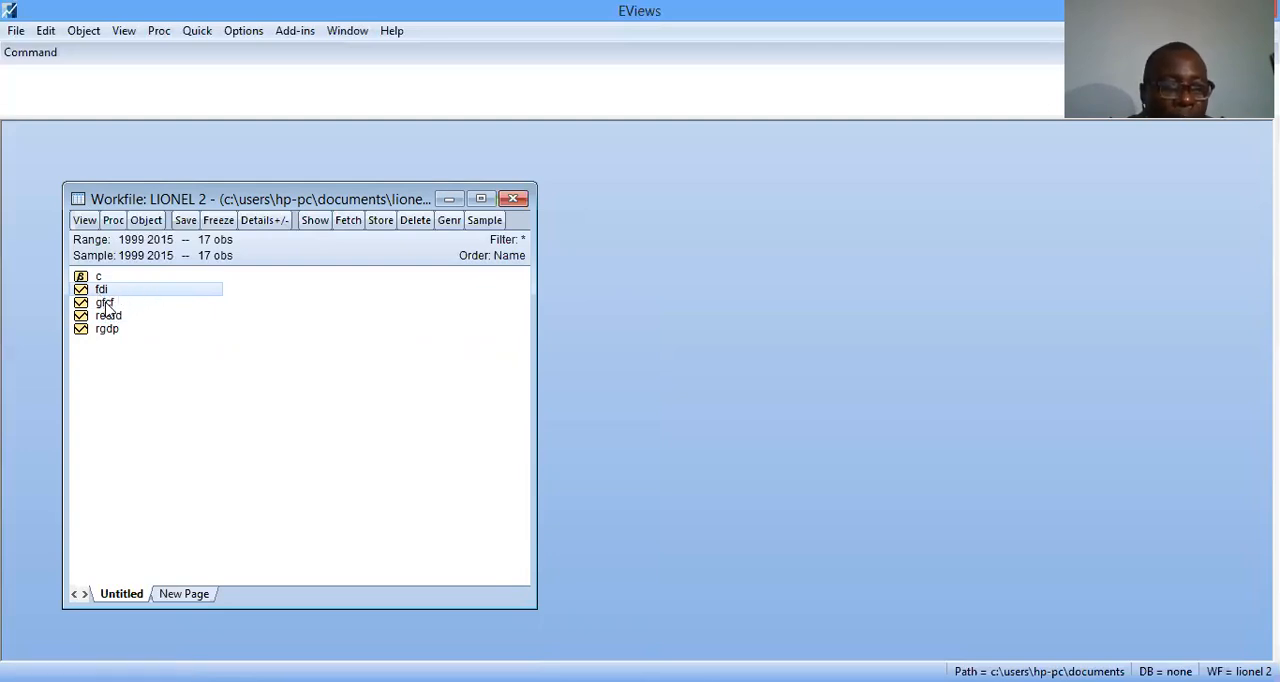
{"action": "left_click", "coordinate": [105, 304], "text": "ctrl"}
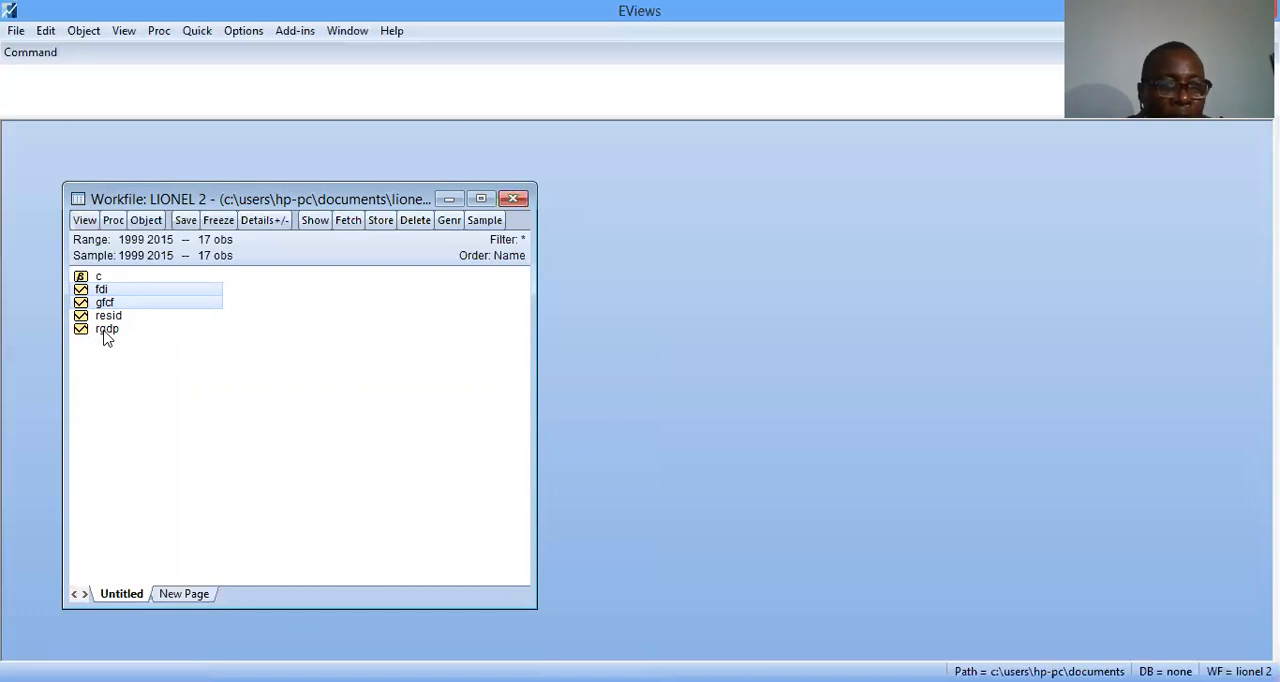
{"action": "left_click", "coordinate": [107, 329], "text": "ctrl"}
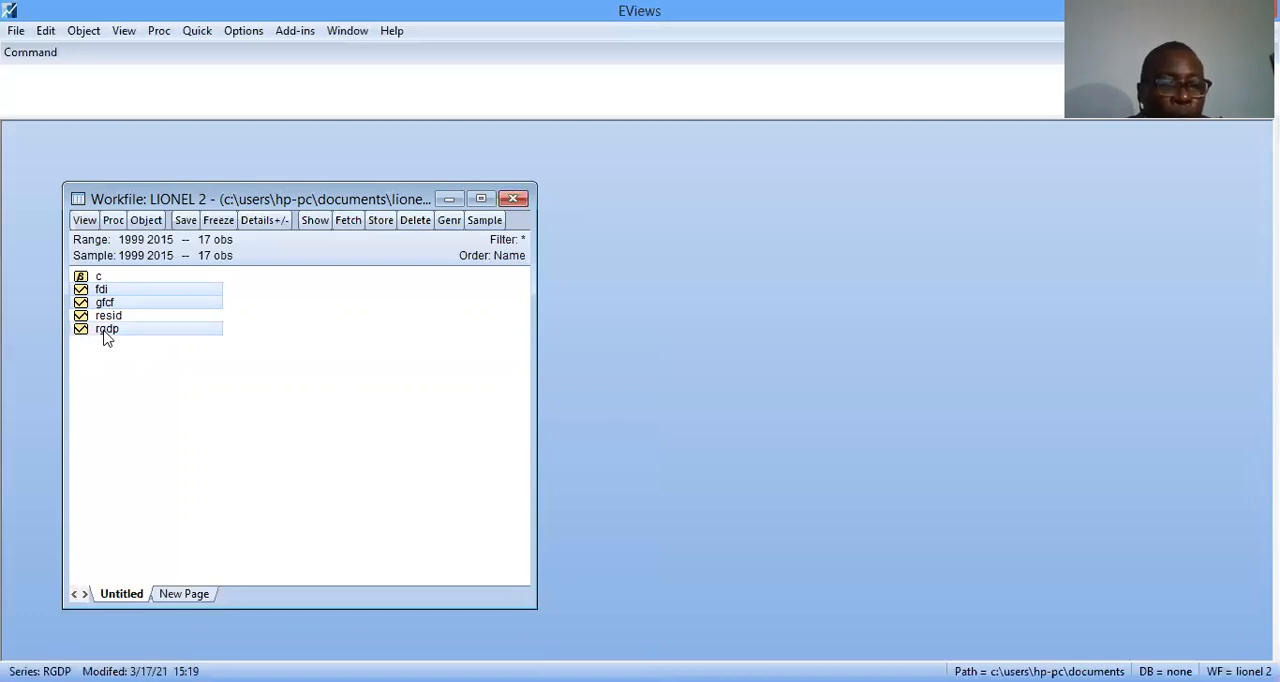
{"action": "right_click", "coordinate": [153, 296]}
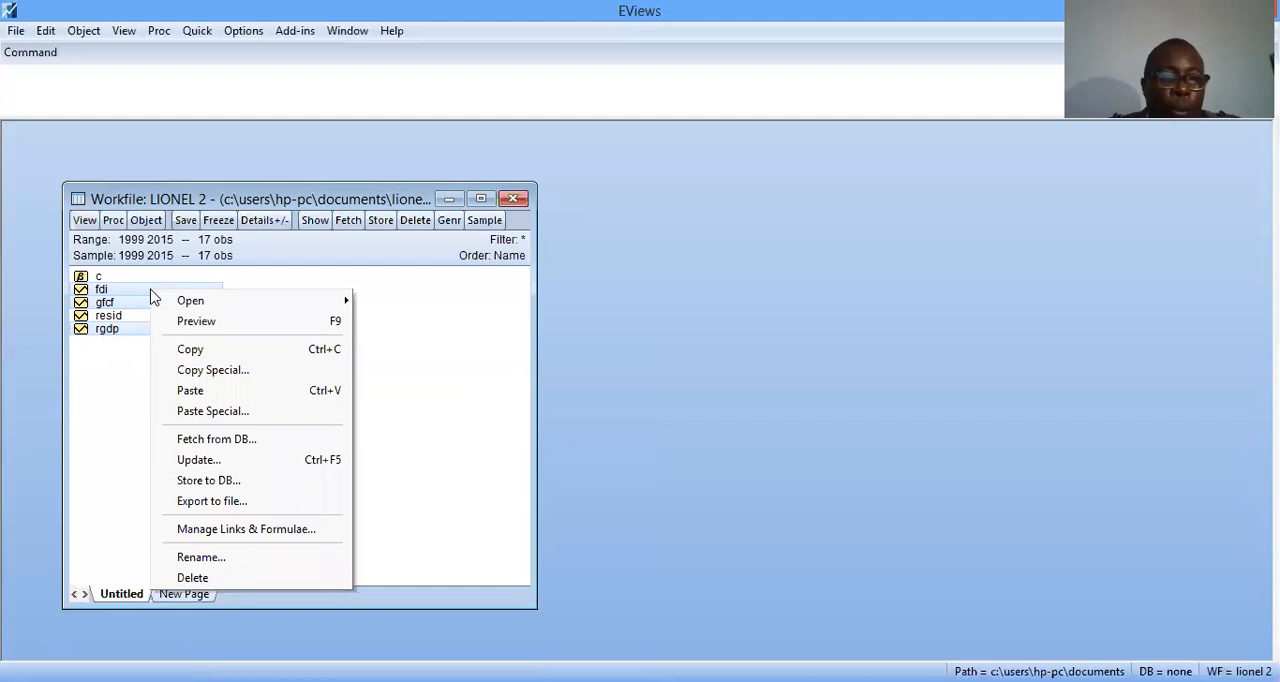
{"action": "mouse_move", "coordinate": [165, 300]}
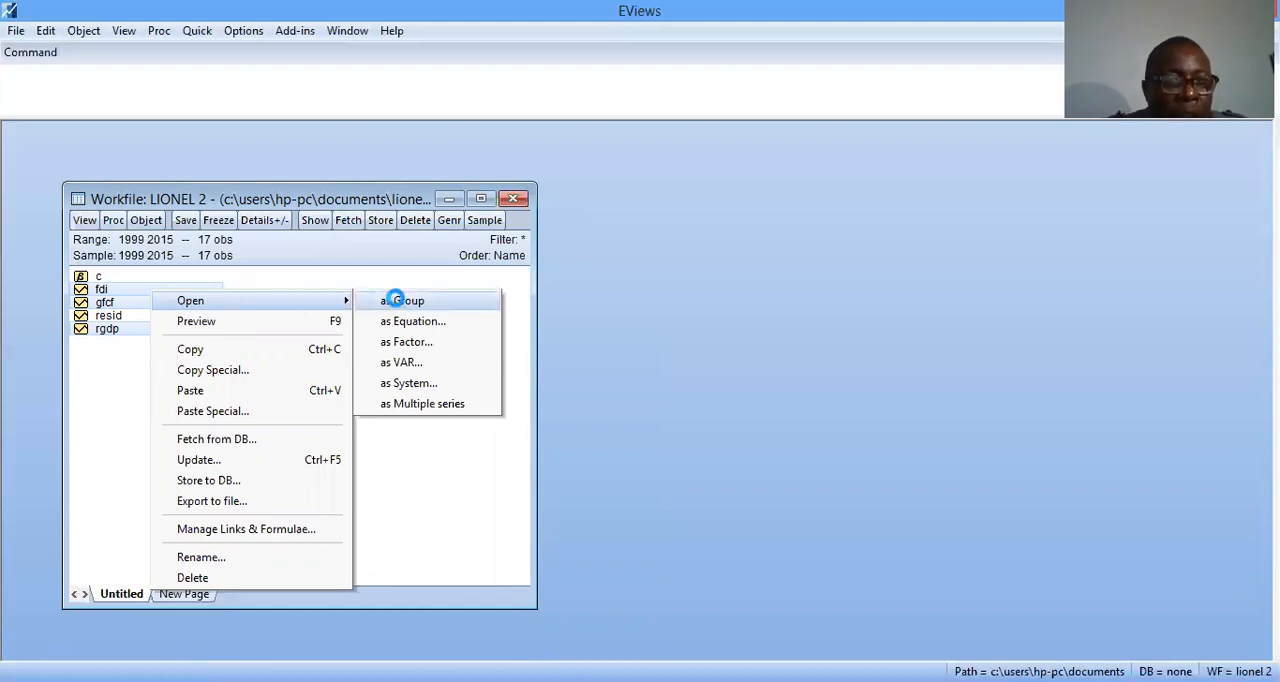
{"action": "left_click", "coordinate": [398, 304]}
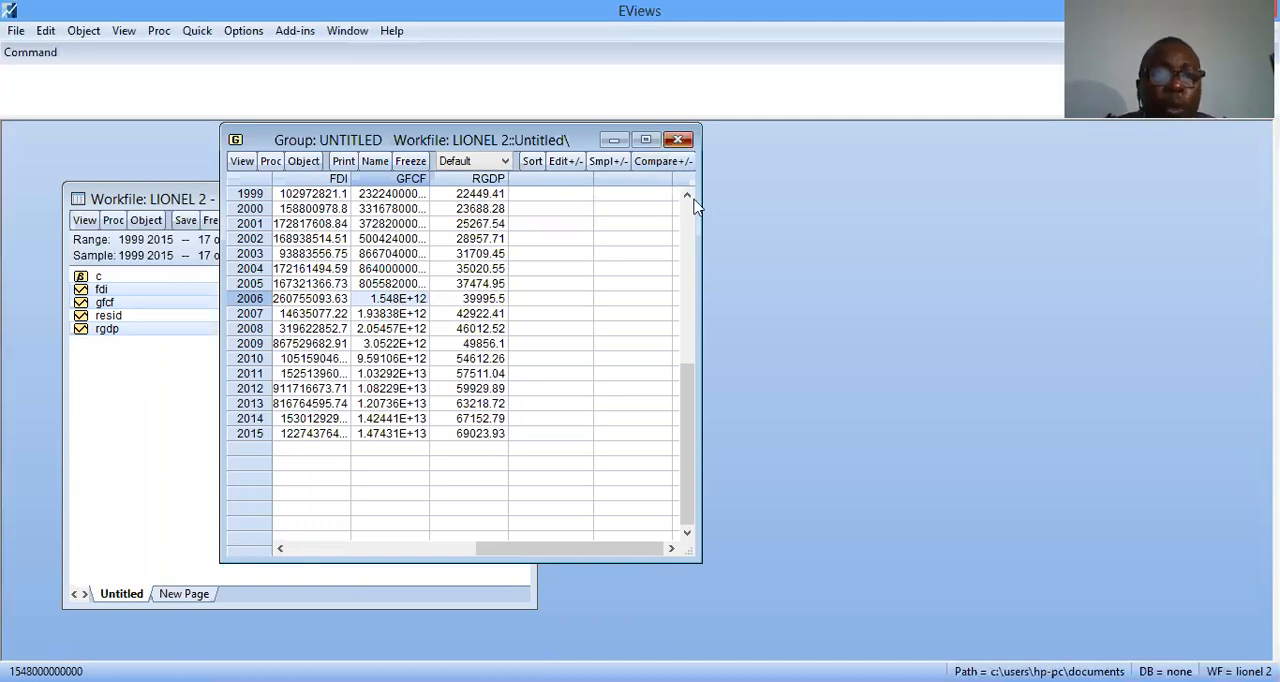
{"action": "left_click", "coordinate": [678, 140]}
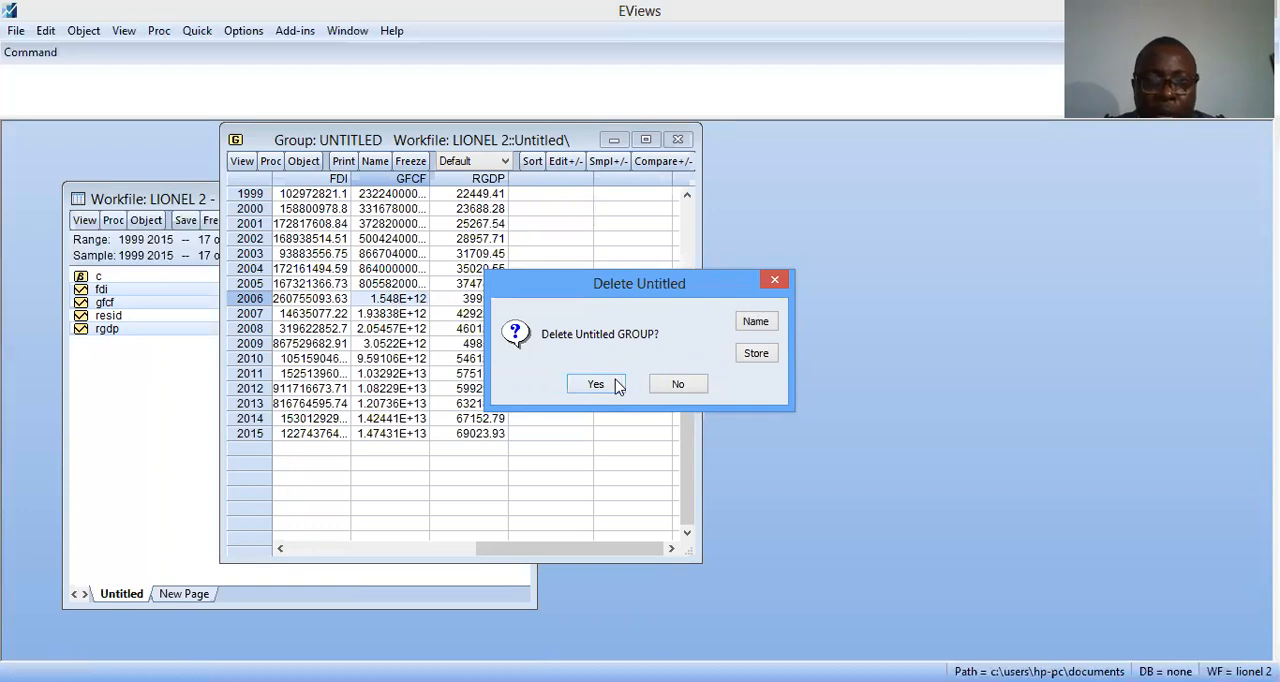
{"action": "left_click", "coordinate": [597, 384]}
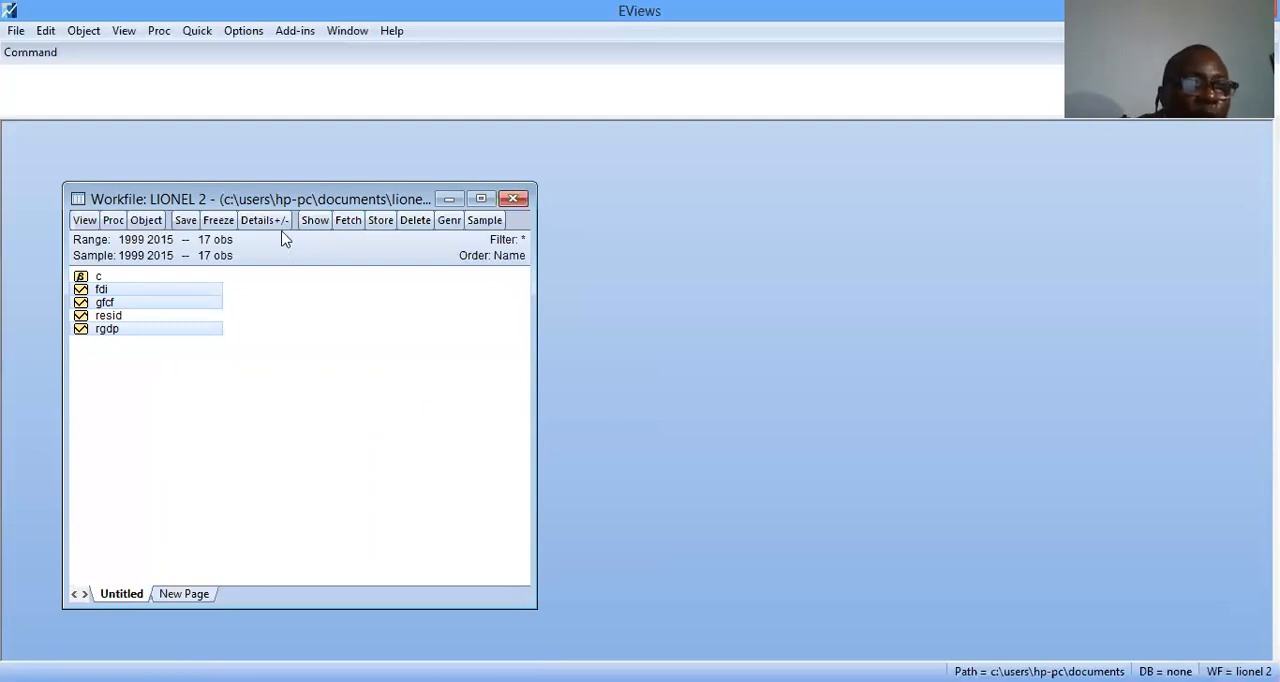
Compute common-sample descriptive statistics for the series fdi, gfcf and rgdp, and maximize the results window
{"action": "left_click", "coordinate": [160, 31]}
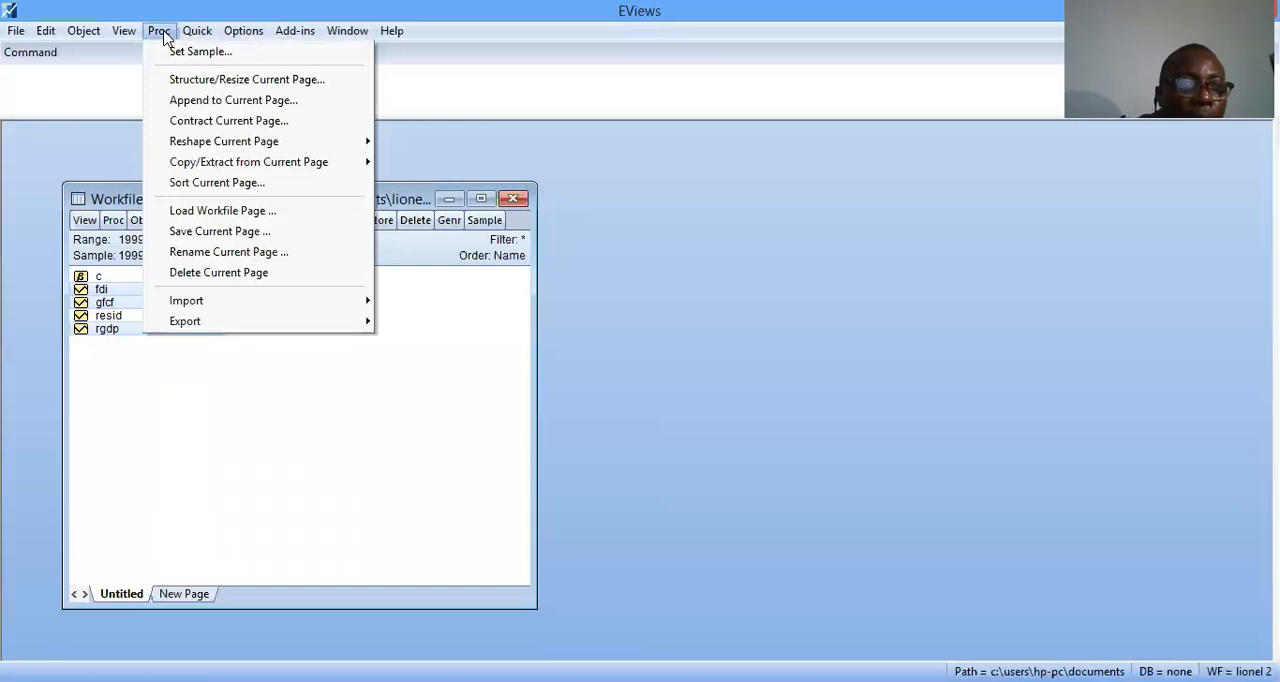
{"action": "mouse_move", "coordinate": [193, 36]}
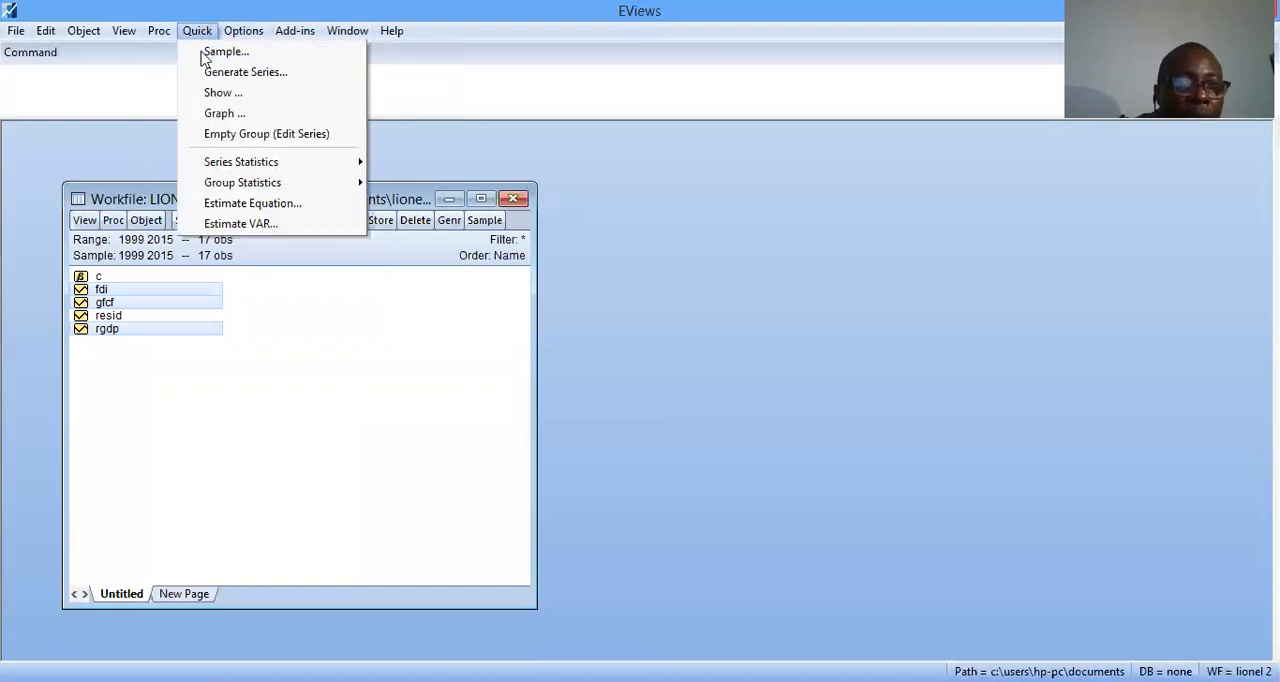
{"action": "mouse_move", "coordinate": [226, 168]}
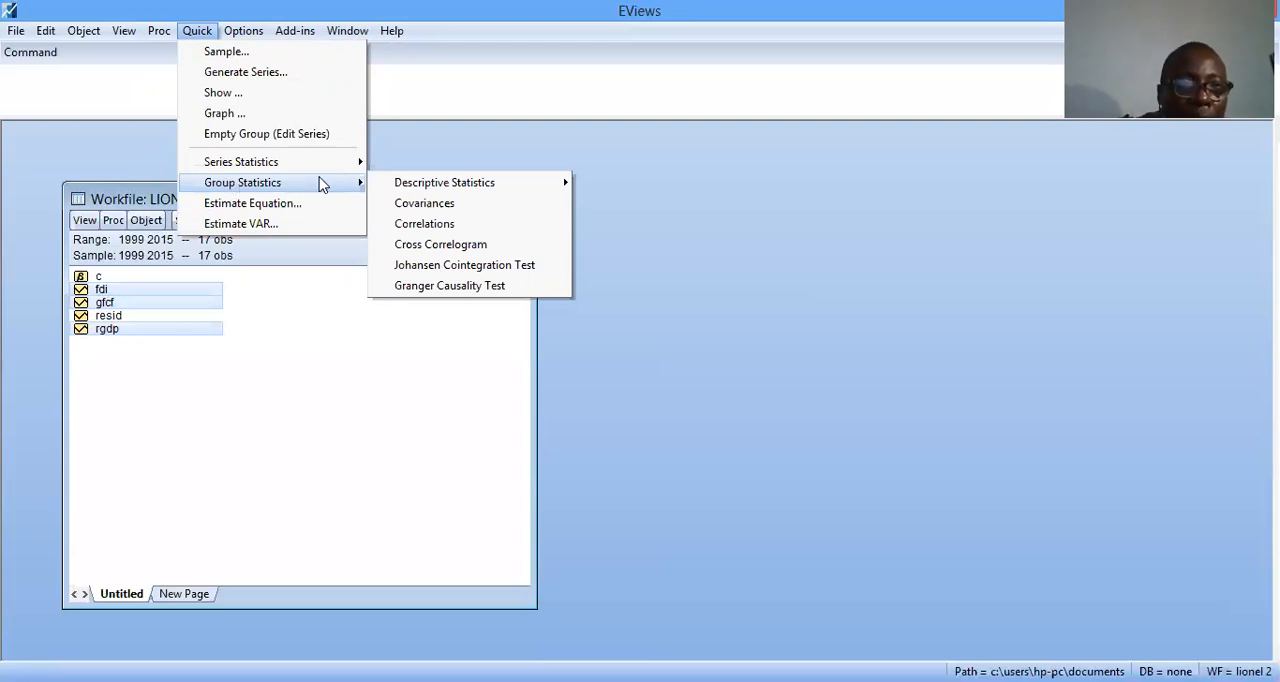
{"action": "mouse_move", "coordinate": [396, 186]}
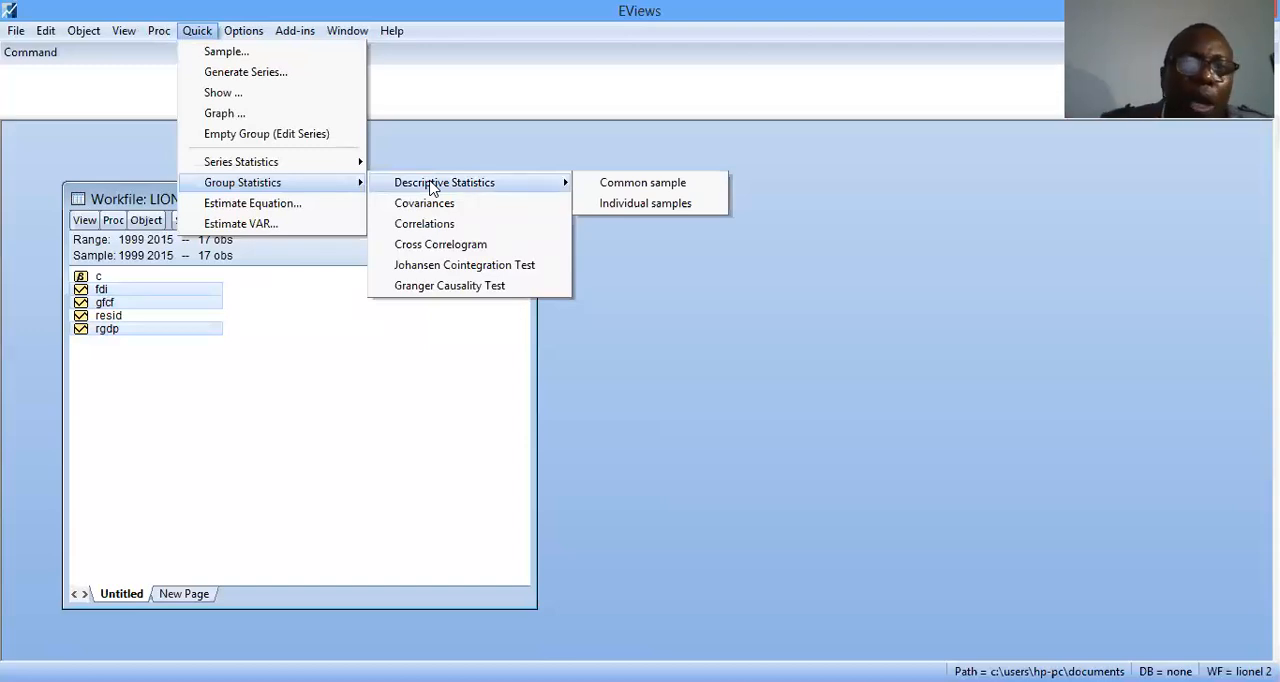
{"action": "left_click", "coordinate": [641, 184]}
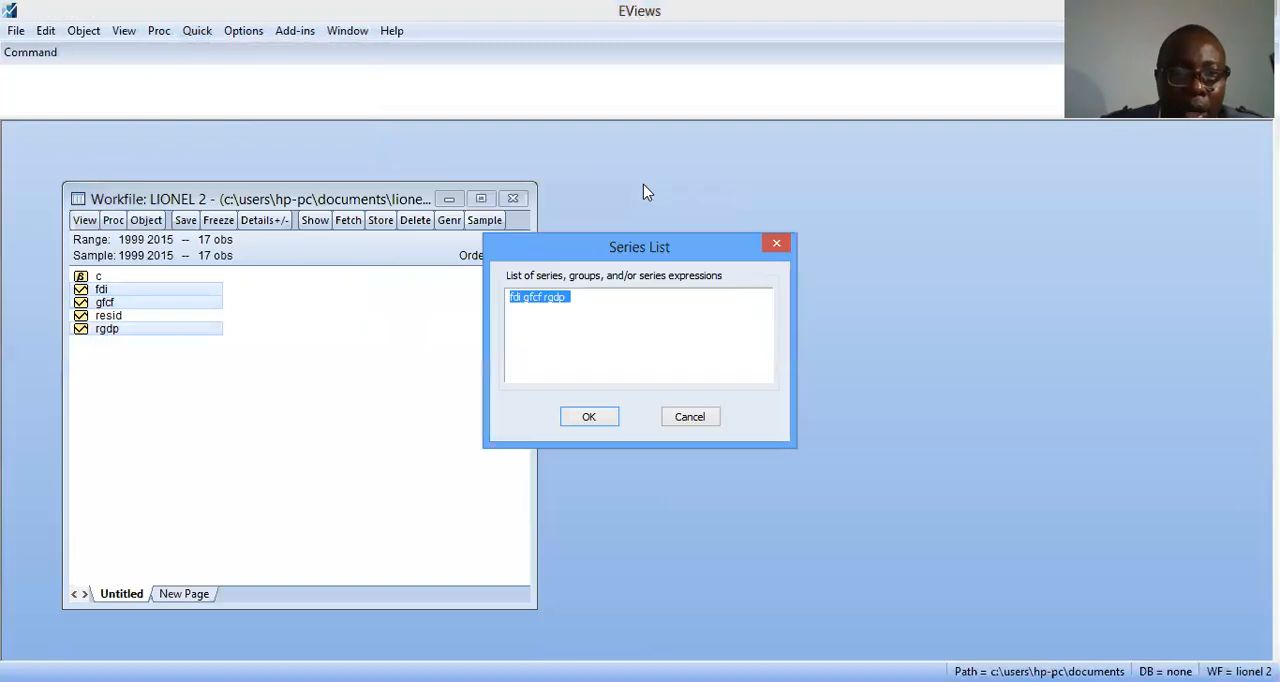
{"action": "left_click", "coordinate": [580, 420]}
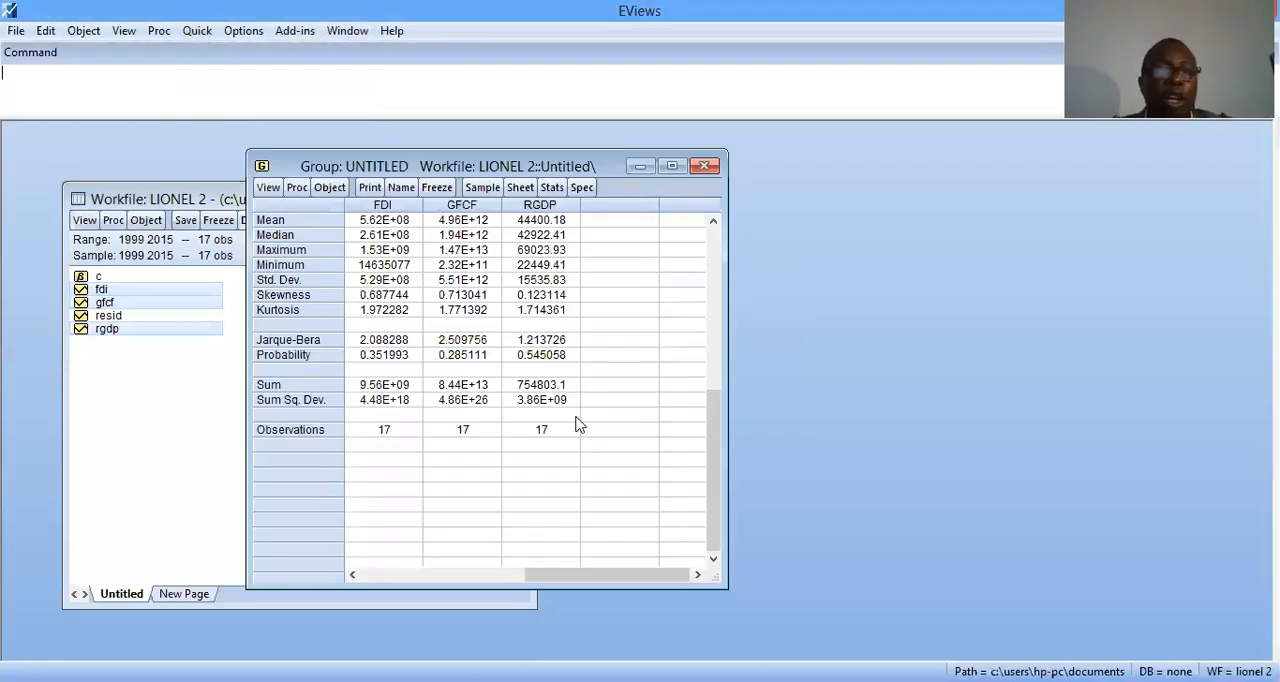
{"action": "left_click", "coordinate": [671, 168]}
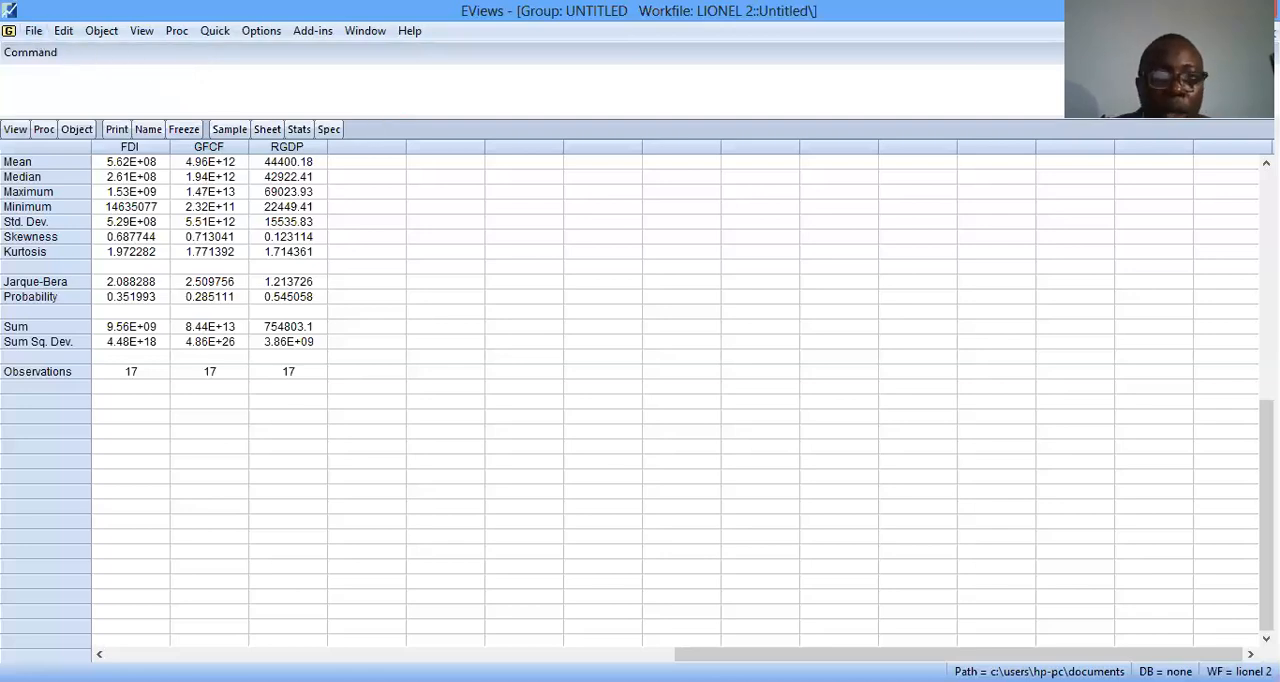
Close the untitled statistics group, deleting it, and open the selected fdi, gfcf and rgdp series as an equation
{"action": "left_click", "coordinate": [1272, 33]}
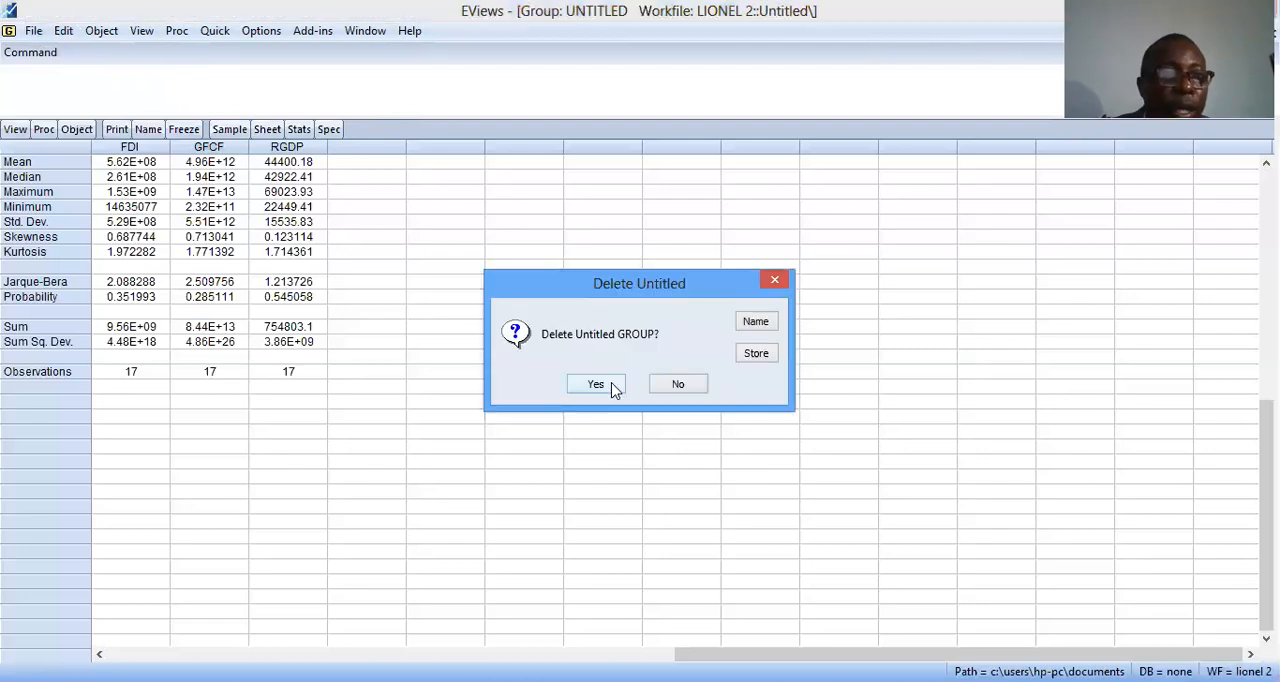
{"action": "left_click", "coordinate": [596, 385]}
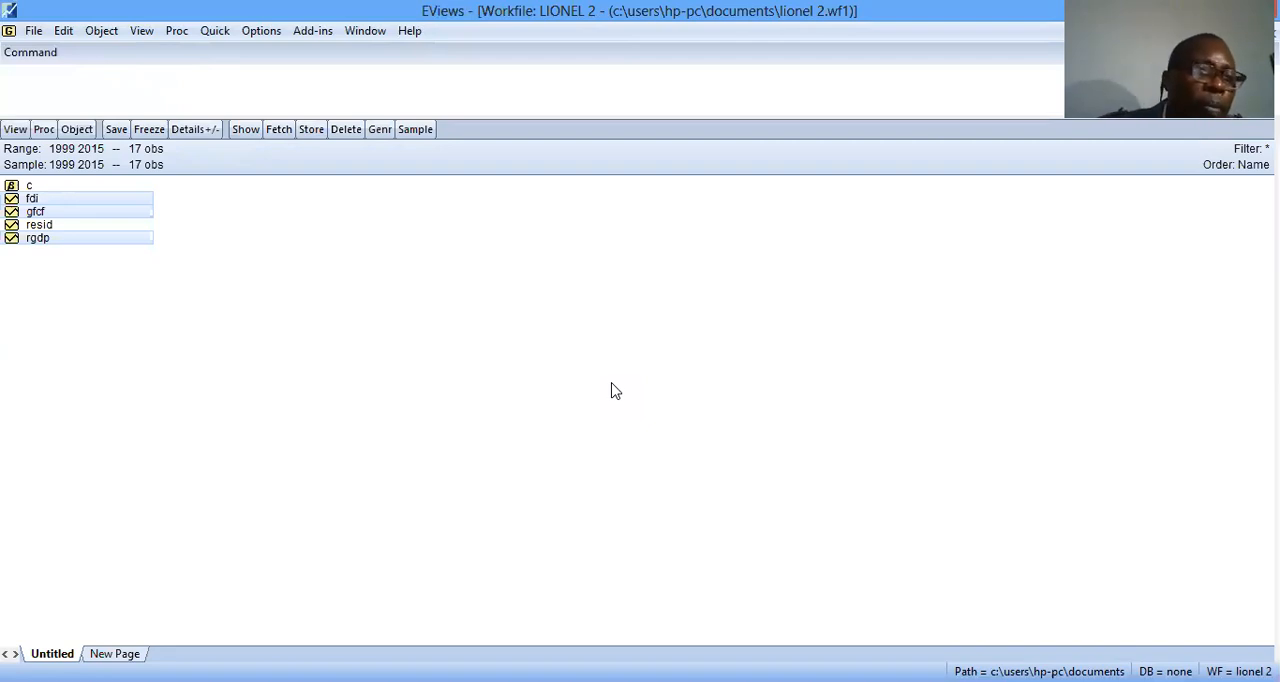
{"action": "right_click", "coordinate": [135, 205]}
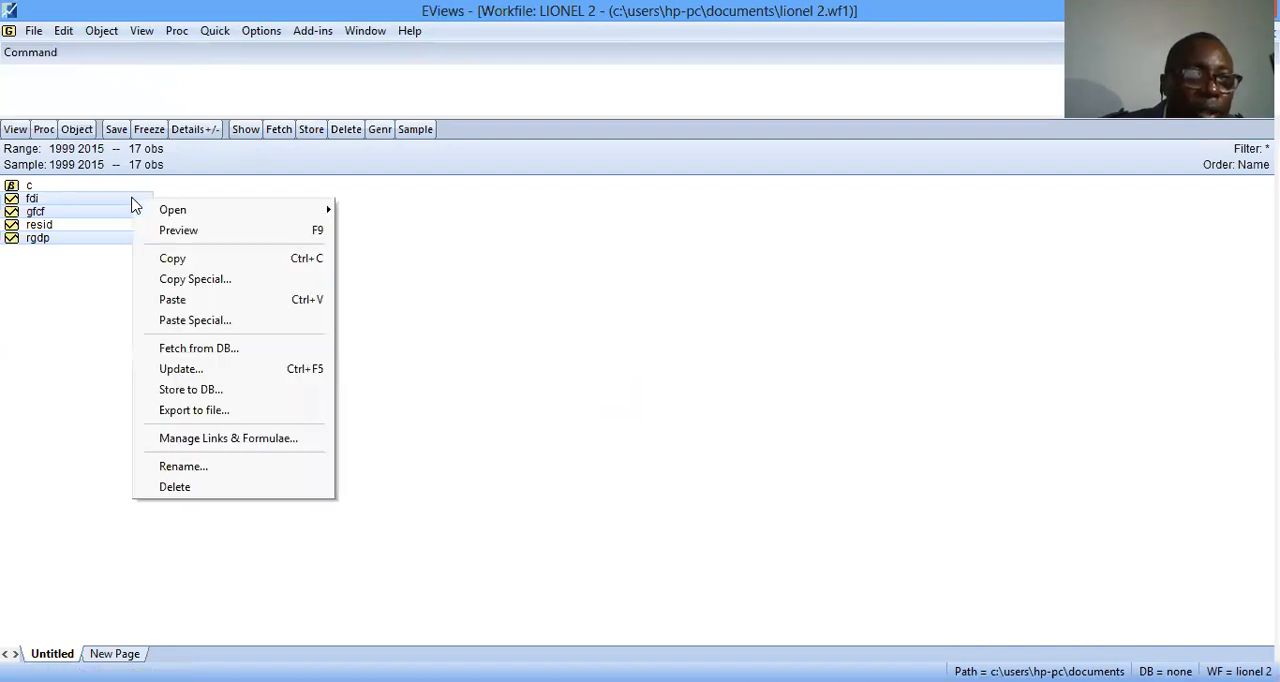
{"action": "mouse_move", "coordinate": [174, 215]}
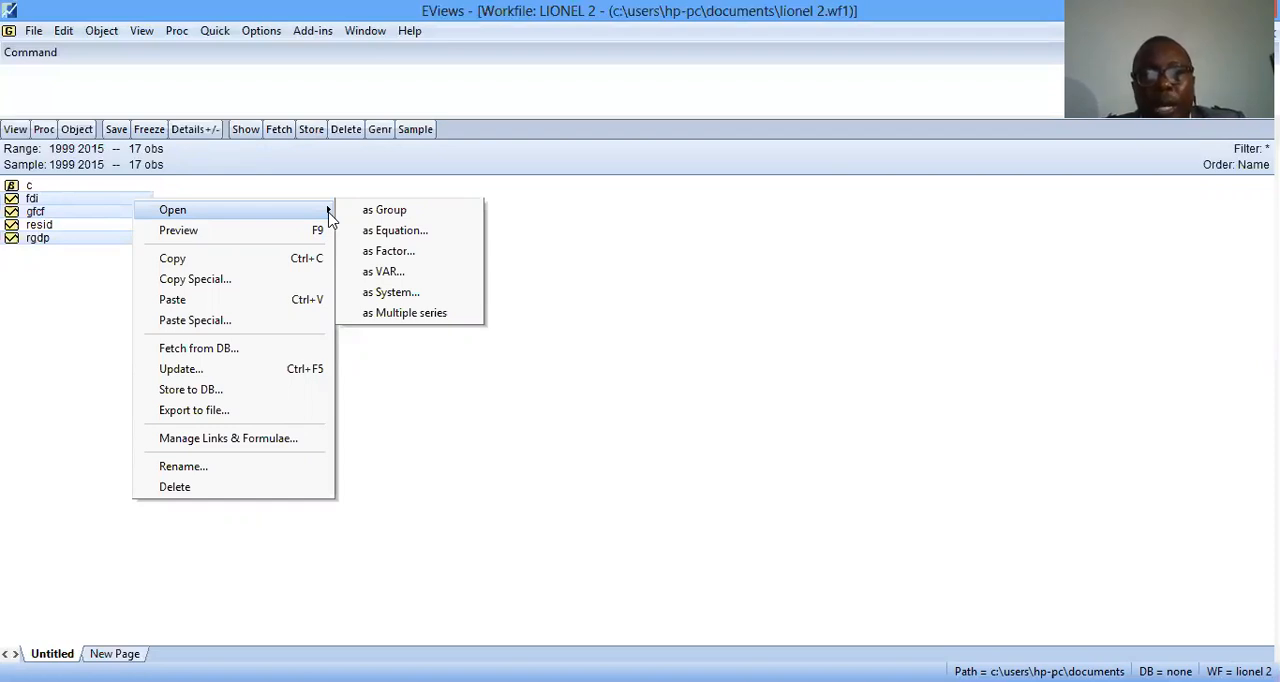
{"action": "left_click", "coordinate": [410, 232]}
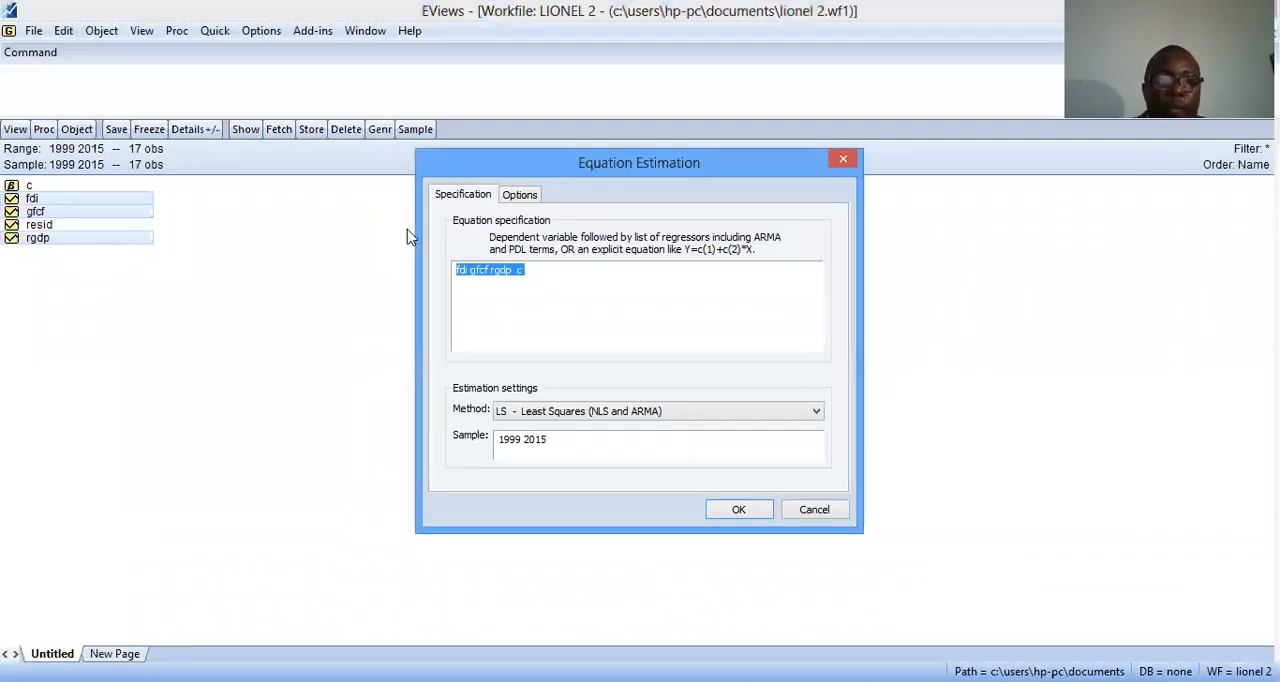
Reorder the equation specification to rgdp fdi gfcf c, making rgdp the dependent variable
{"action": "left_click", "coordinate": [492, 286]}
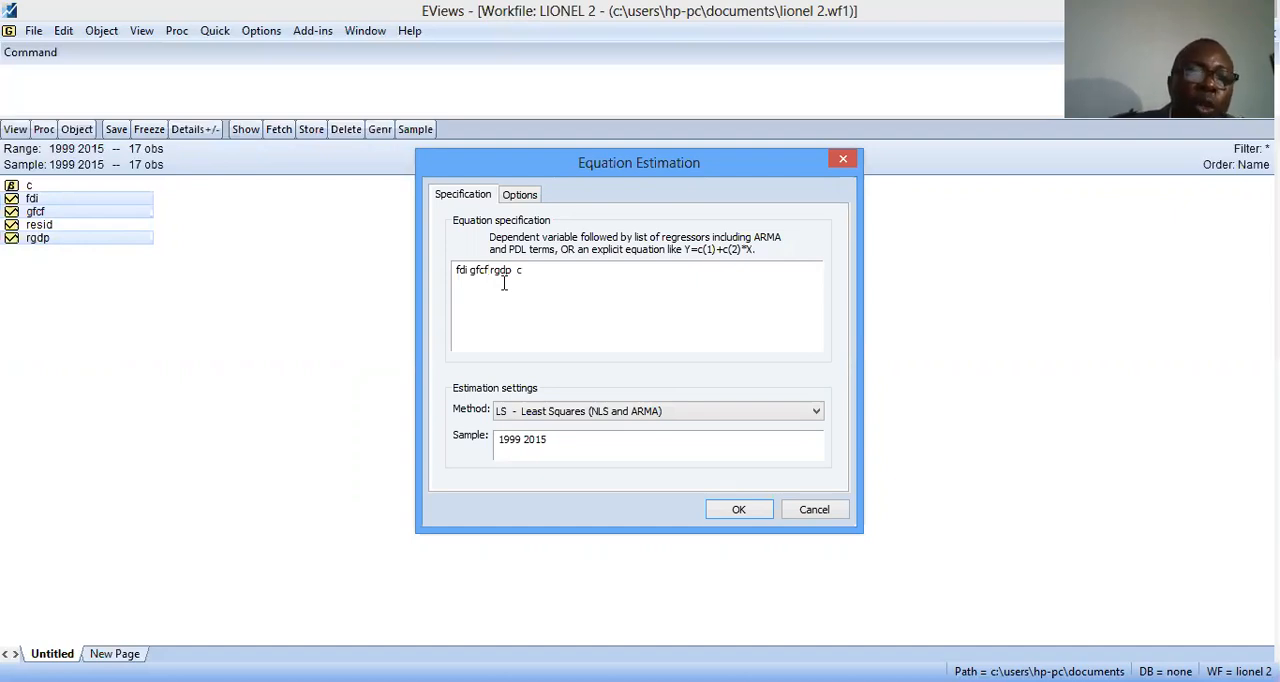
{"action": "double_click", "coordinate": [499, 272]}
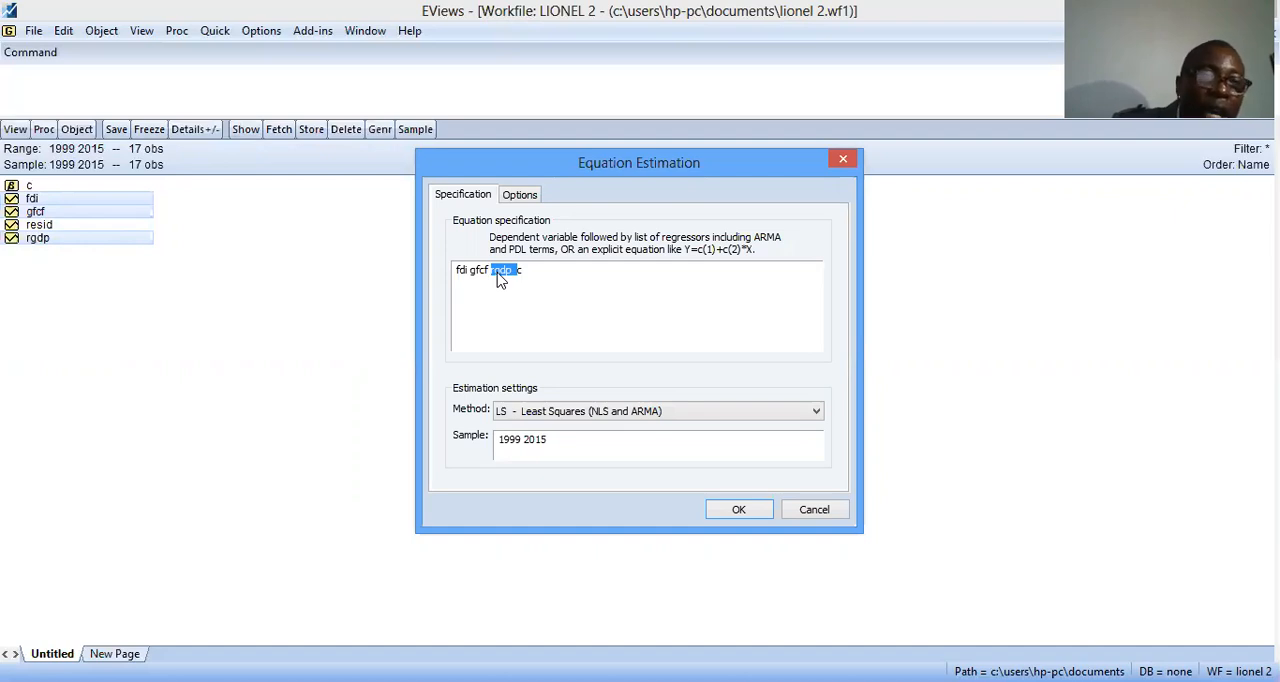
{"action": "key", "text": "BackSpace"}
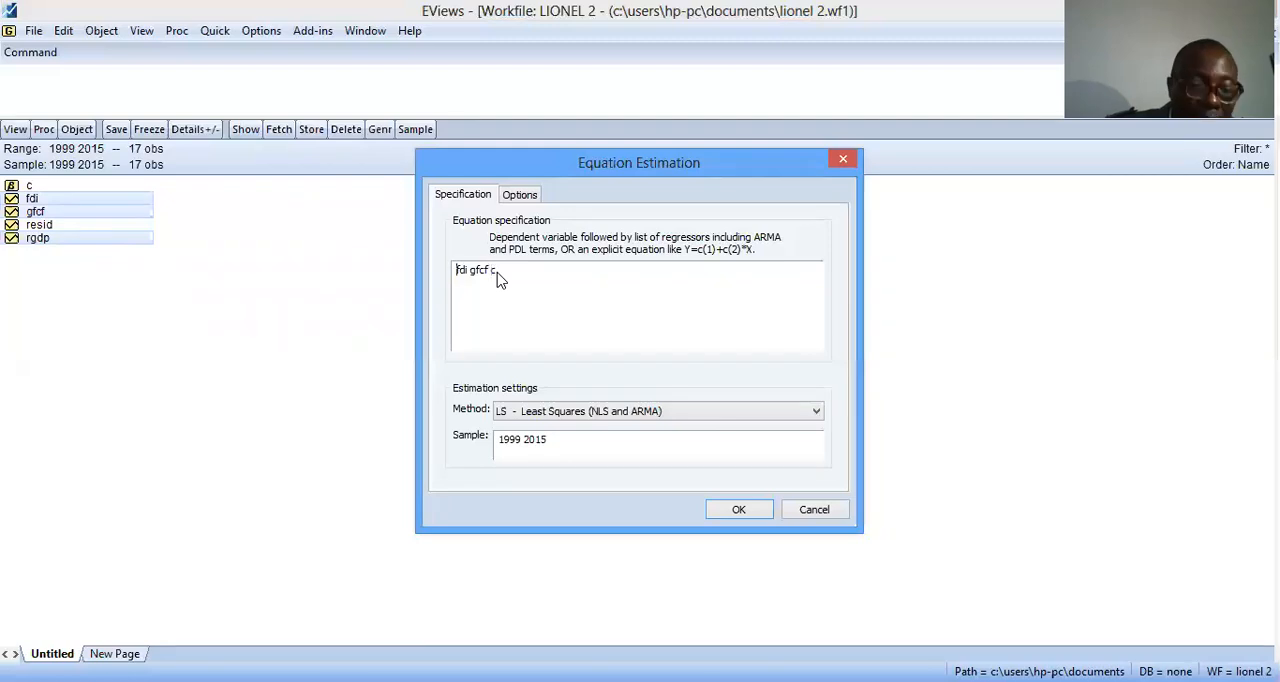
{"action": "key", "text": "Home"}
{"action": "type", "text": "rgdp"}
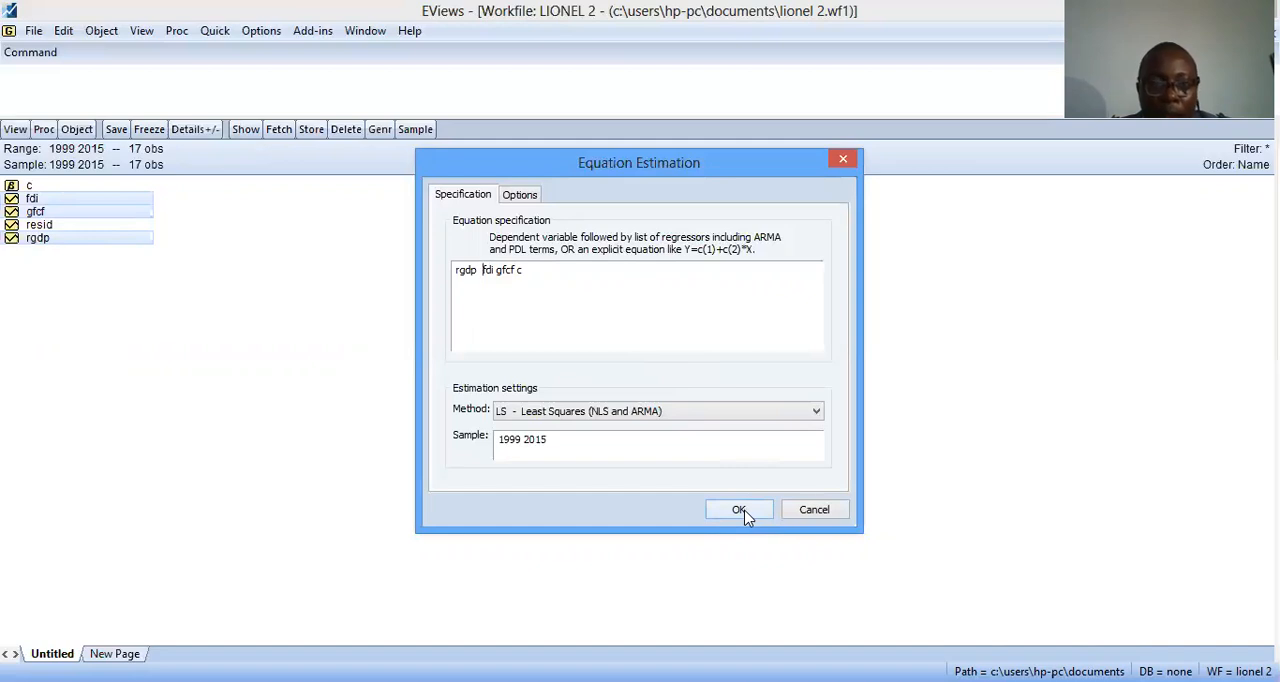
Review the available estimation methods, keep LS - Least Squares (NLS and ARMA), and estimate the equation for the sample 1999 2015
{"action": "left_click", "coordinate": [818, 413]}
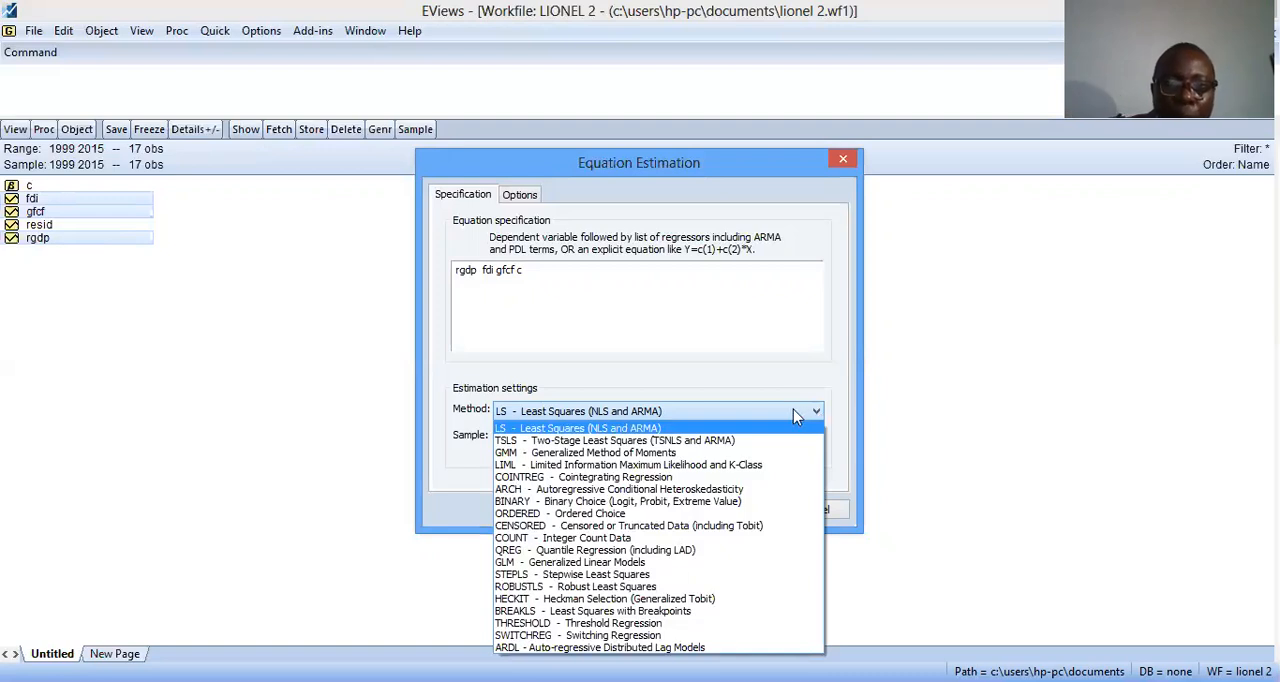
{"action": "left_click", "coordinate": [793, 409]}
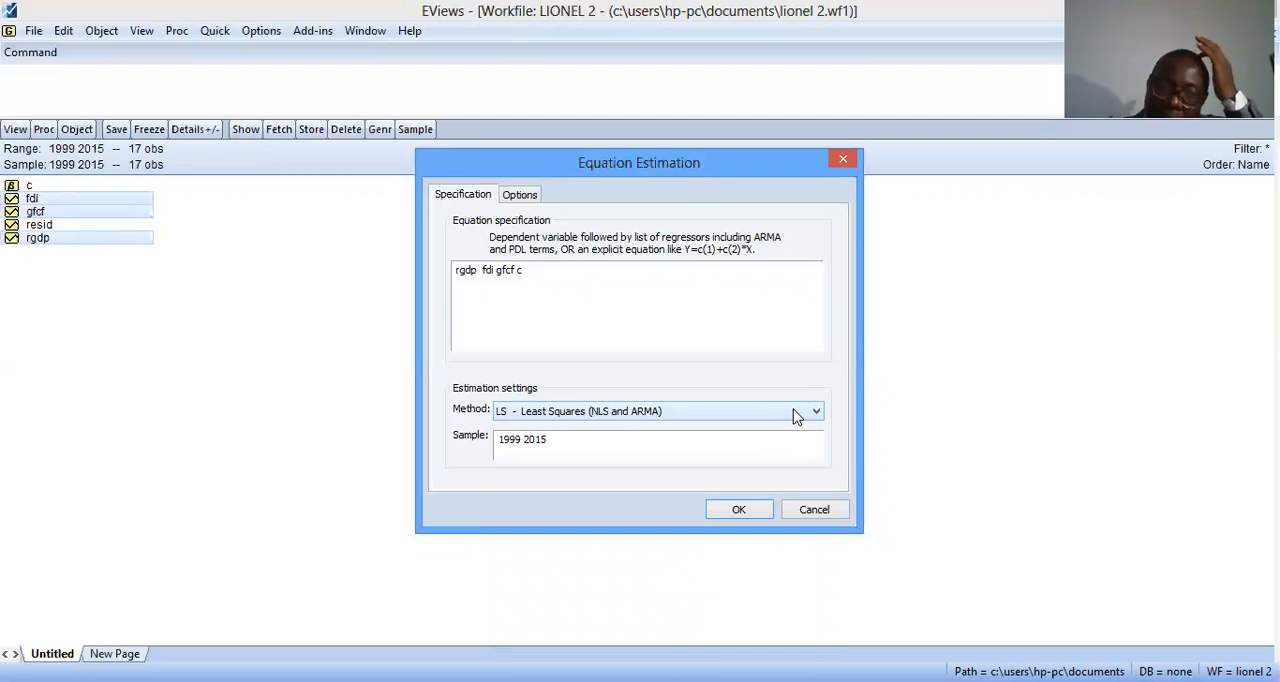
{"action": "left_click", "coordinate": [795, 416]}
{"action": "left_click", "coordinate": [795, 416]}
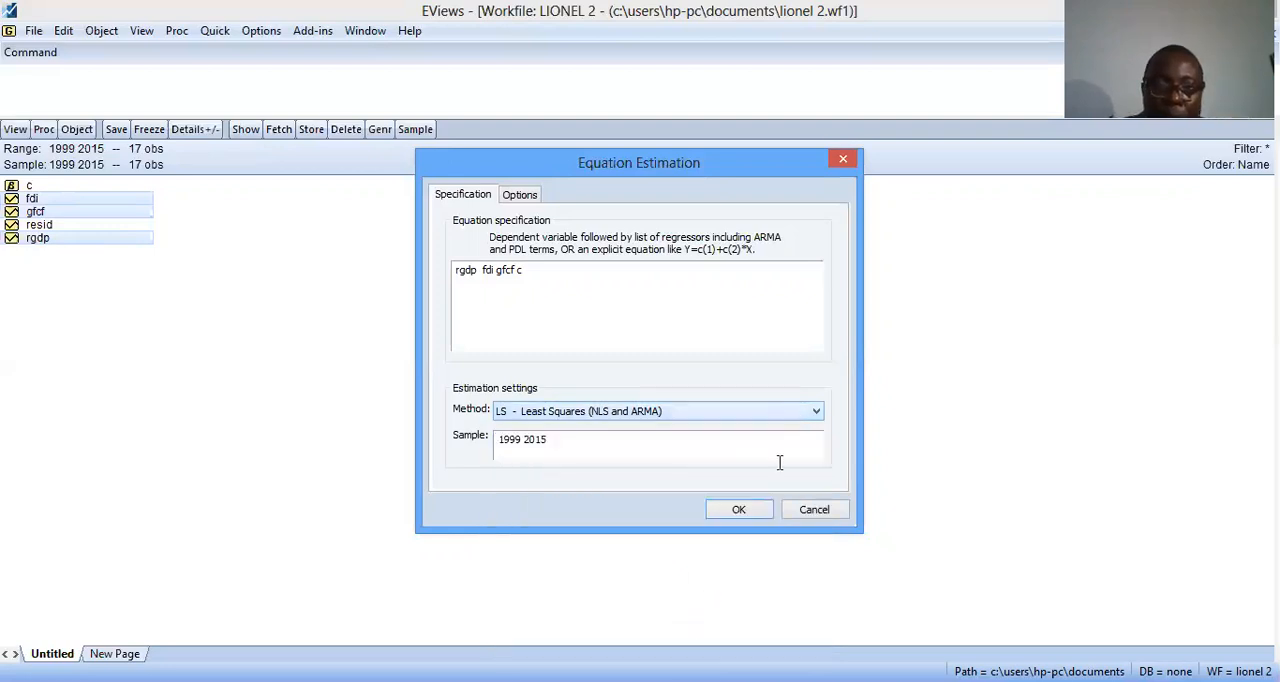
{"action": "left_click", "coordinate": [738, 510]}
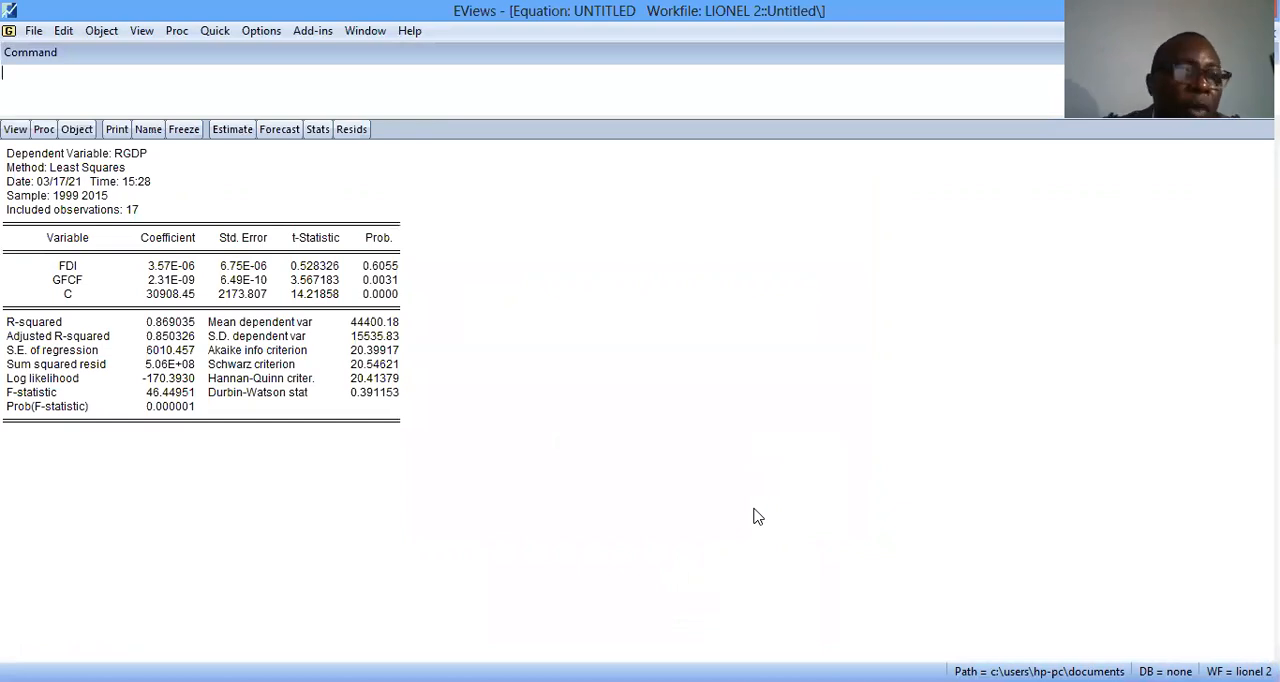